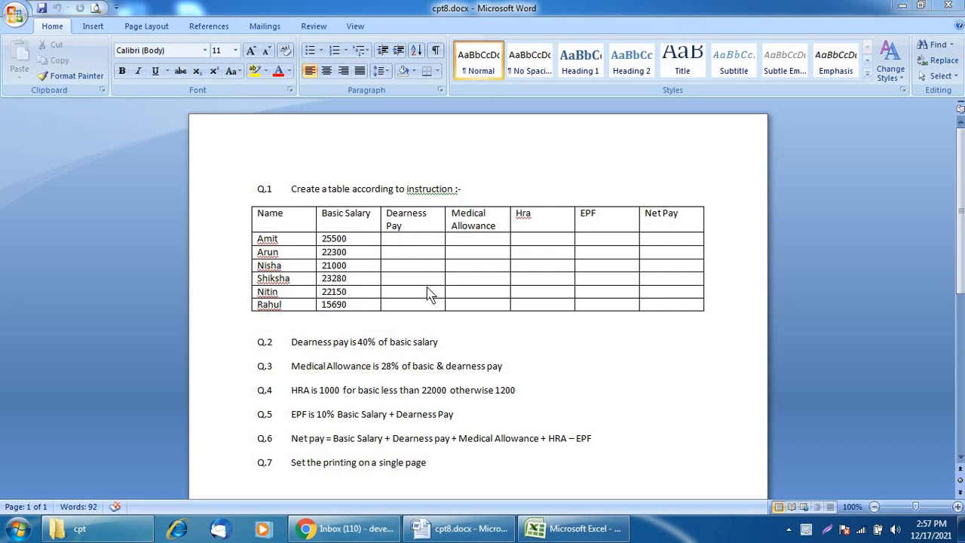
Switch to the cpt8 workbook in Excel and set its zoom to 120%, then zoom the Word question sheet to 120%
left_click(571, 534)
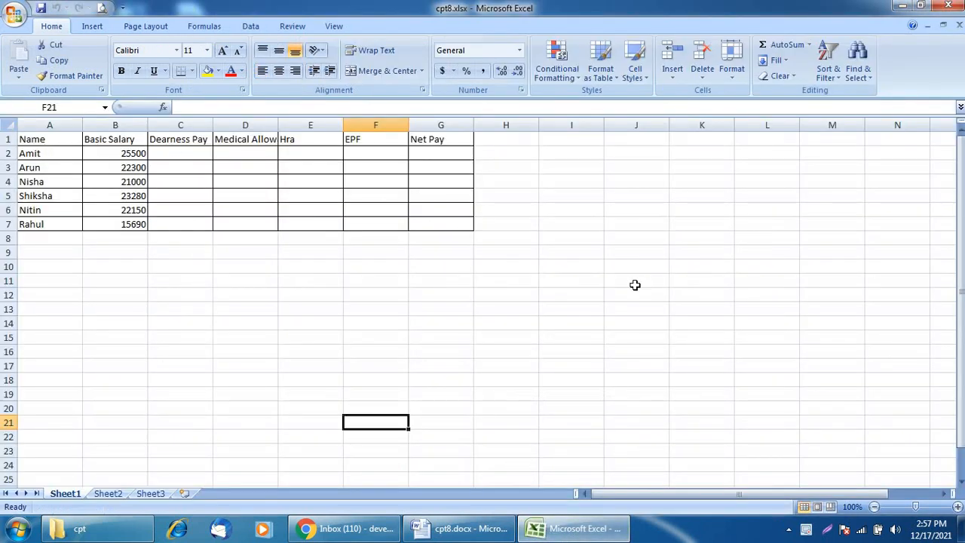
left_click(958, 508)
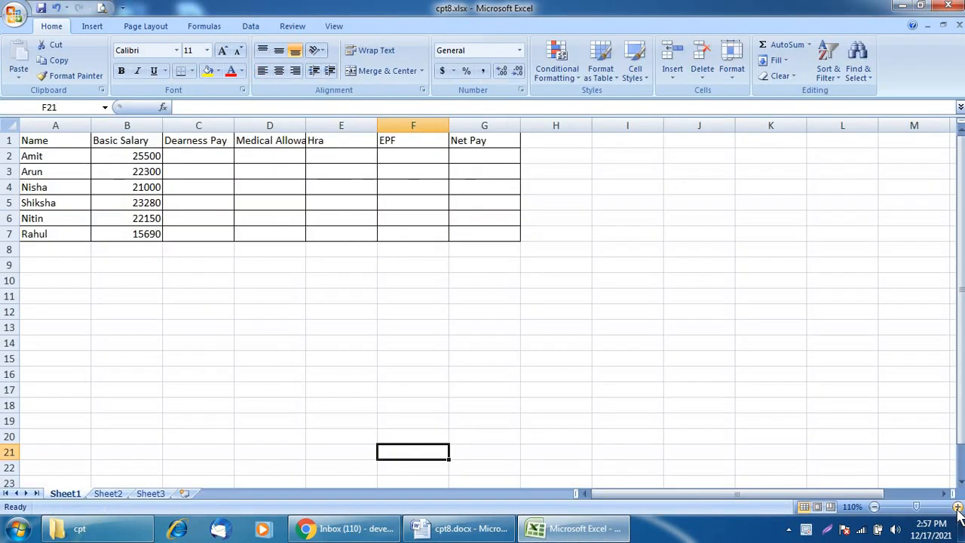
left_click(958, 507)
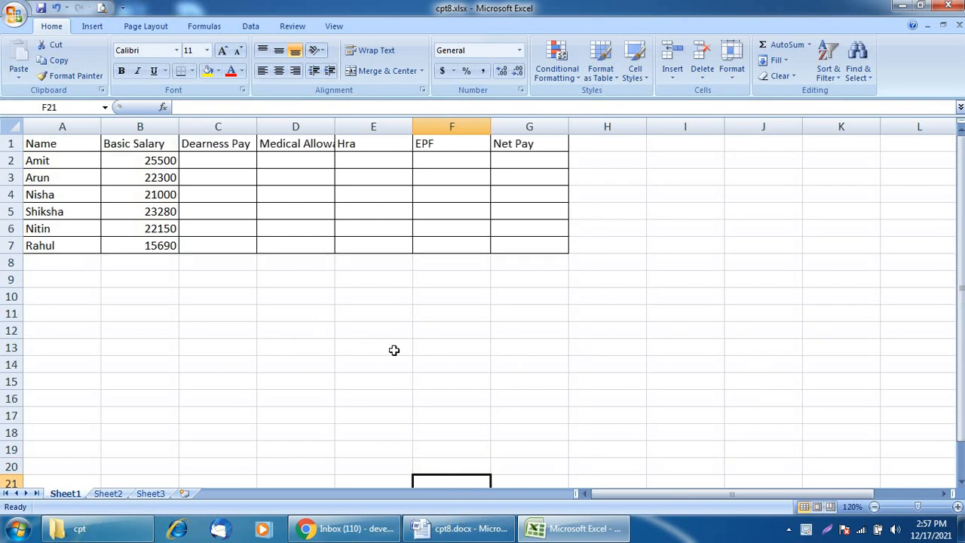
key("alt+Tab")
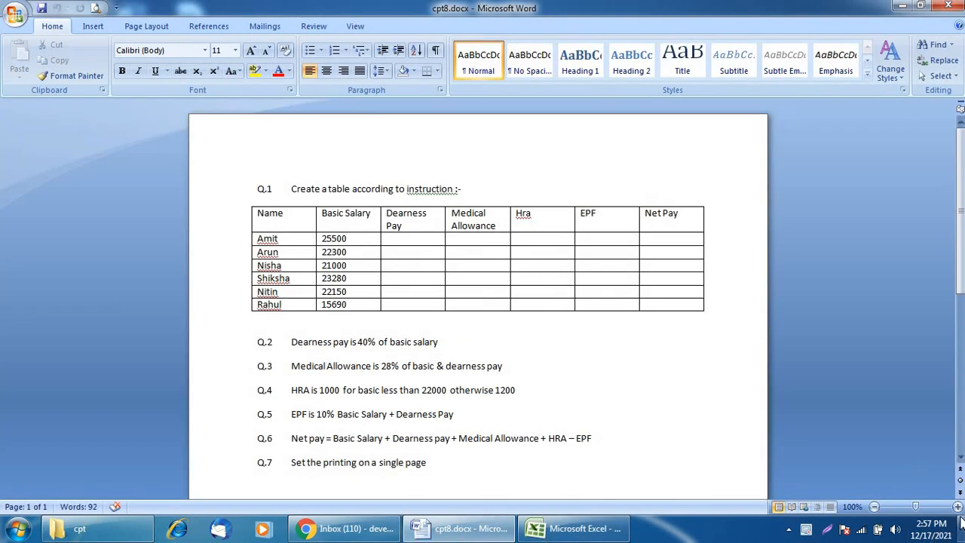
left_click(957, 508)
left_click(957, 507)
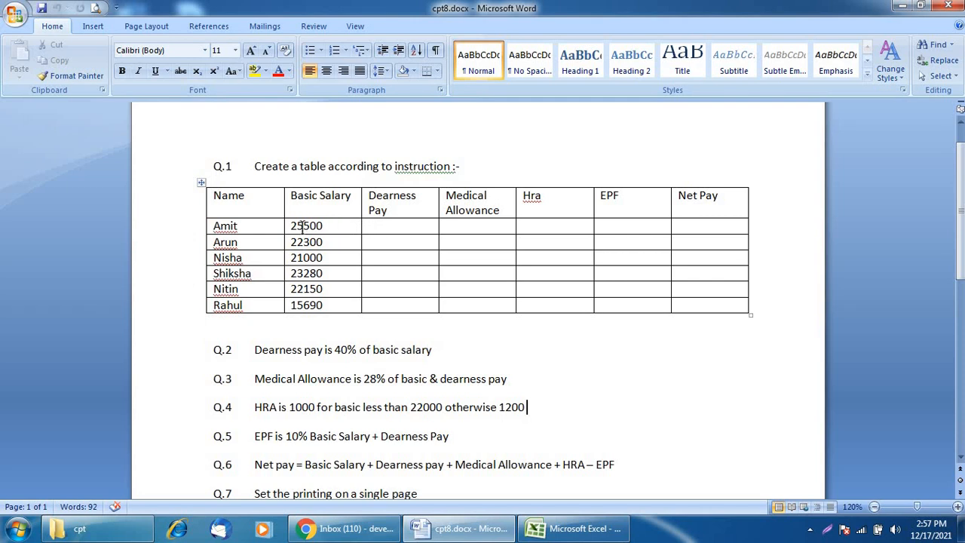
In the Excel workbook, enter =B2*40/100 in C2 for Dearness Pay and fill the formula down to C7
key("alt+Tab")
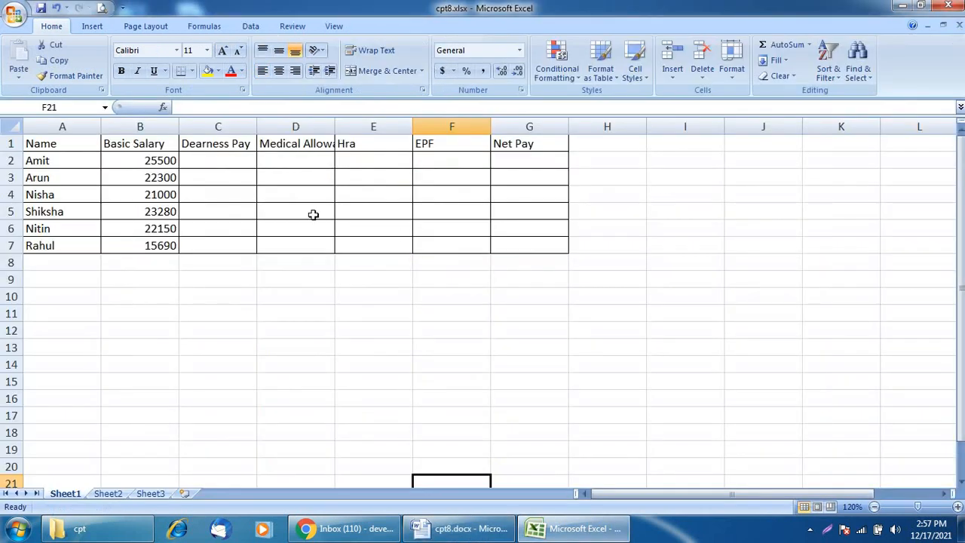
left_click(219, 162)
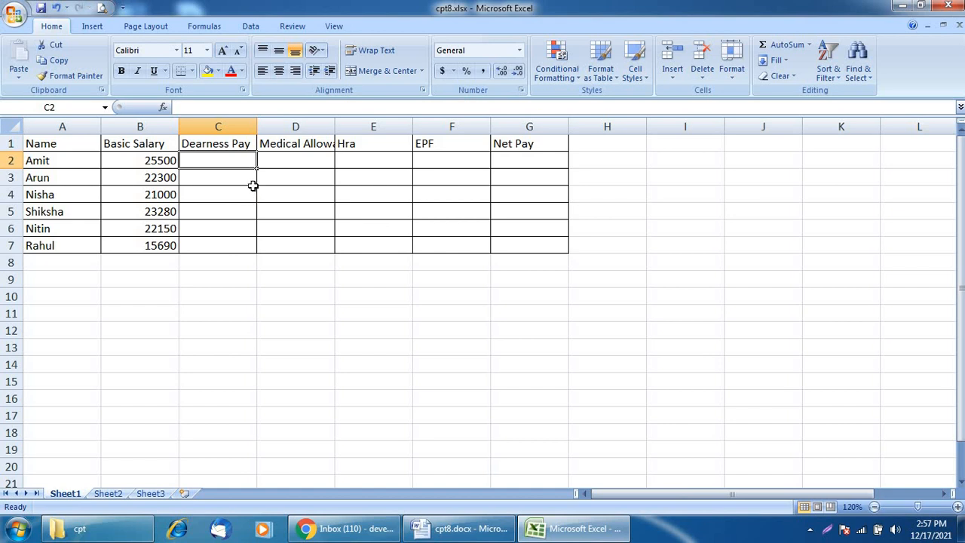
type("=")
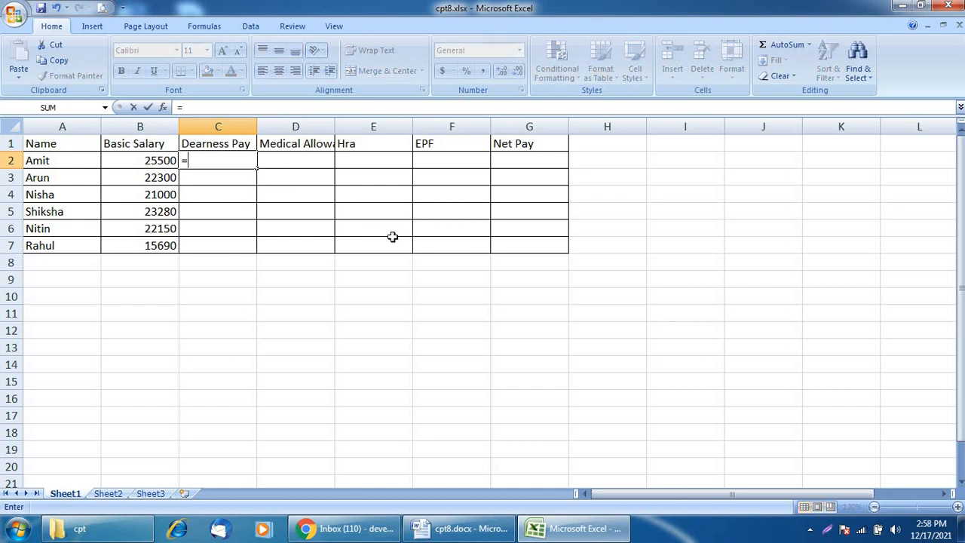
left_click(144, 159)
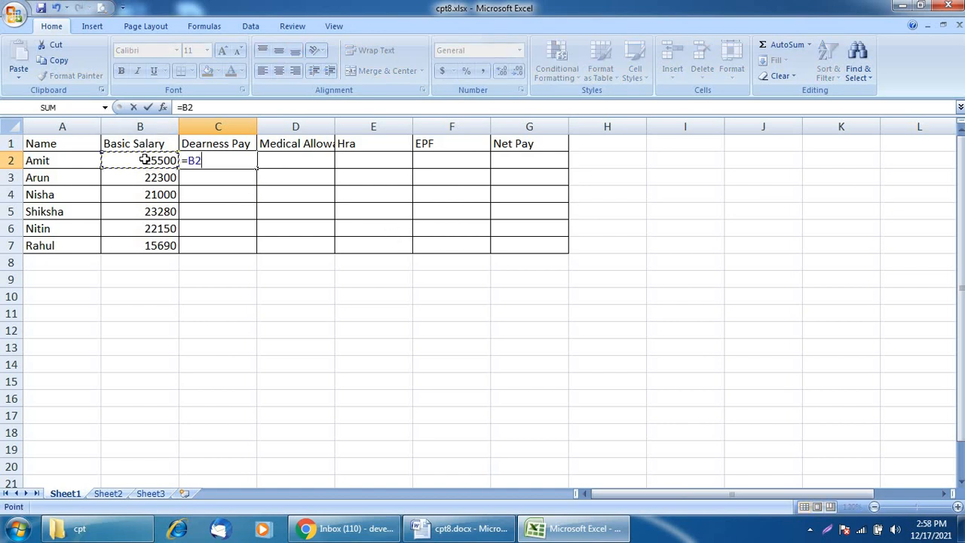
type("*")
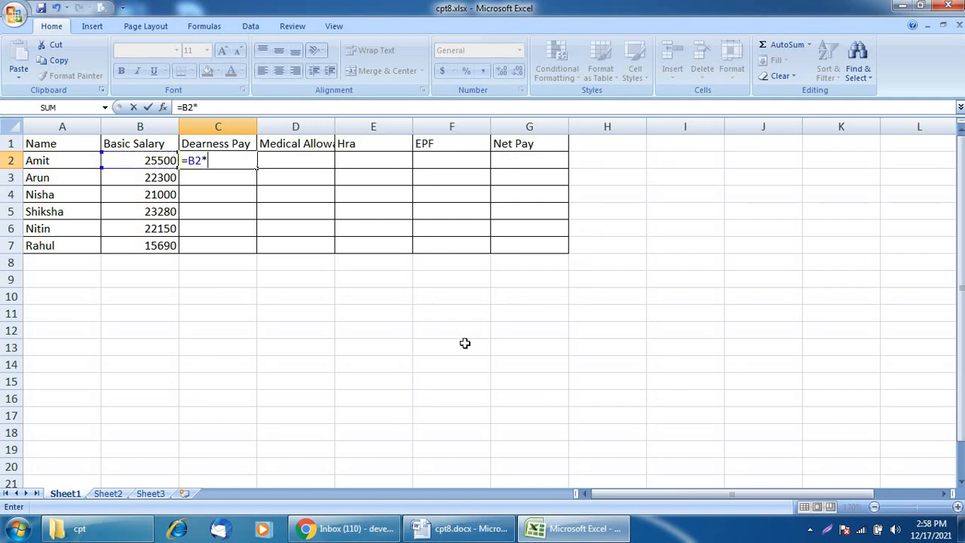
type("40/100")
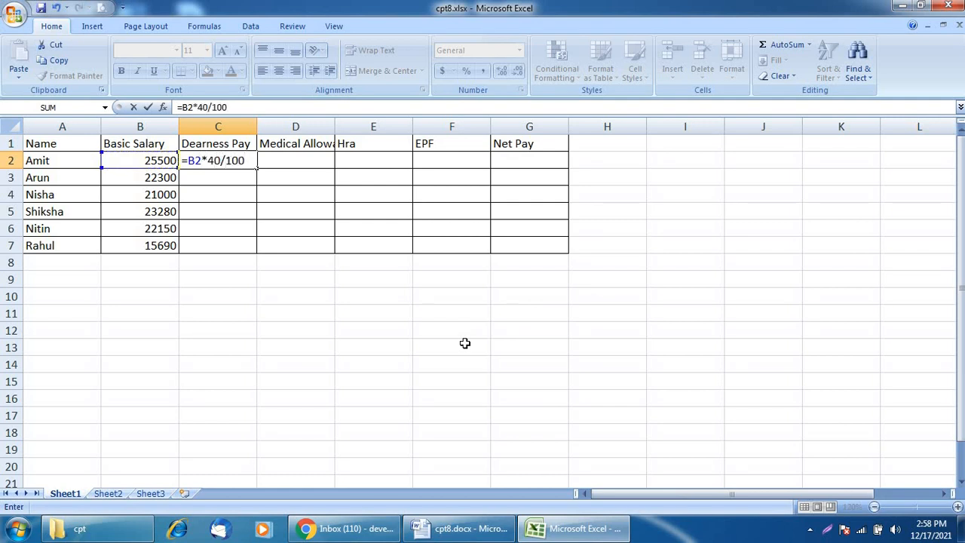
key("Return")
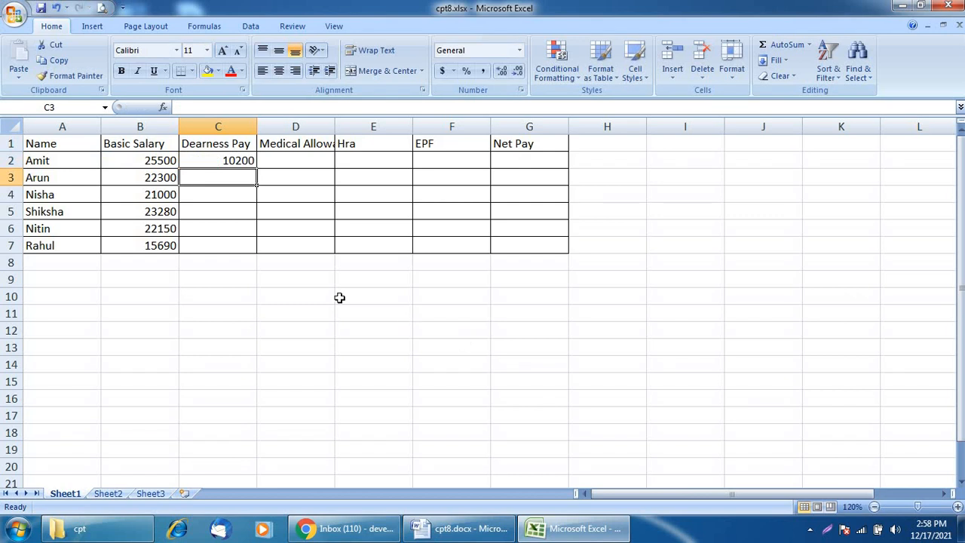
left_click(243, 162)
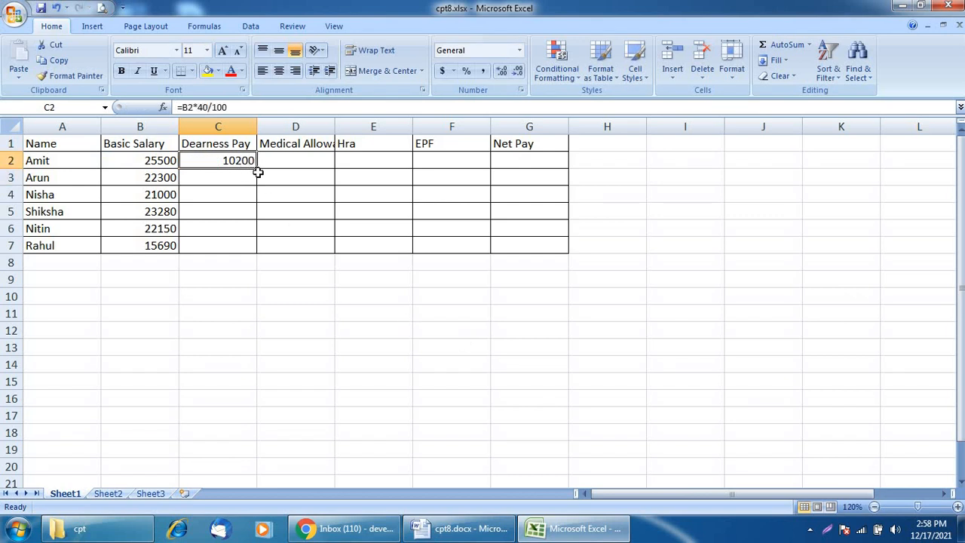
left_click_drag(256, 167, 254, 255)
Widen column D slightly and wrap the Medical Allowance heading in D1 onto two lines, matching the Word table
left_click(300, 160)
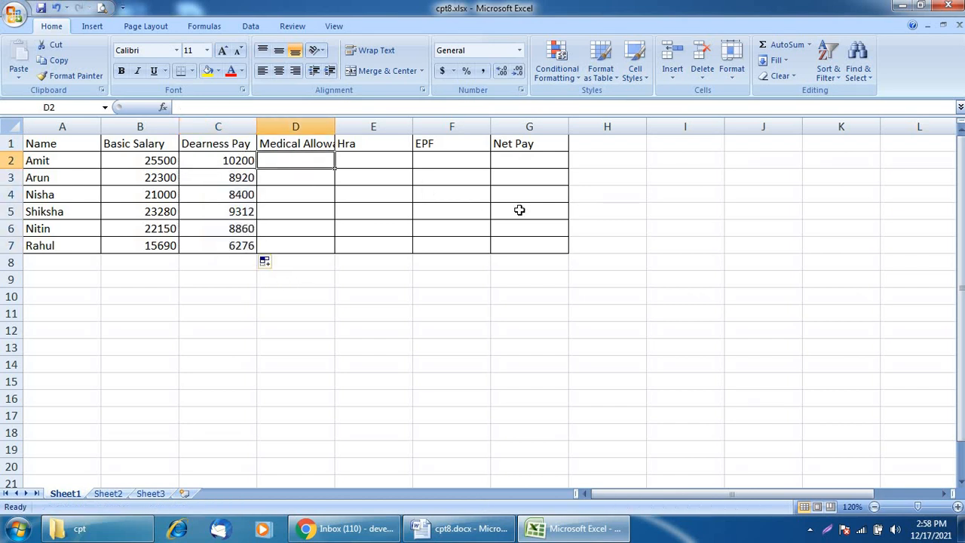
left_click_drag(335, 126, 380, 122)
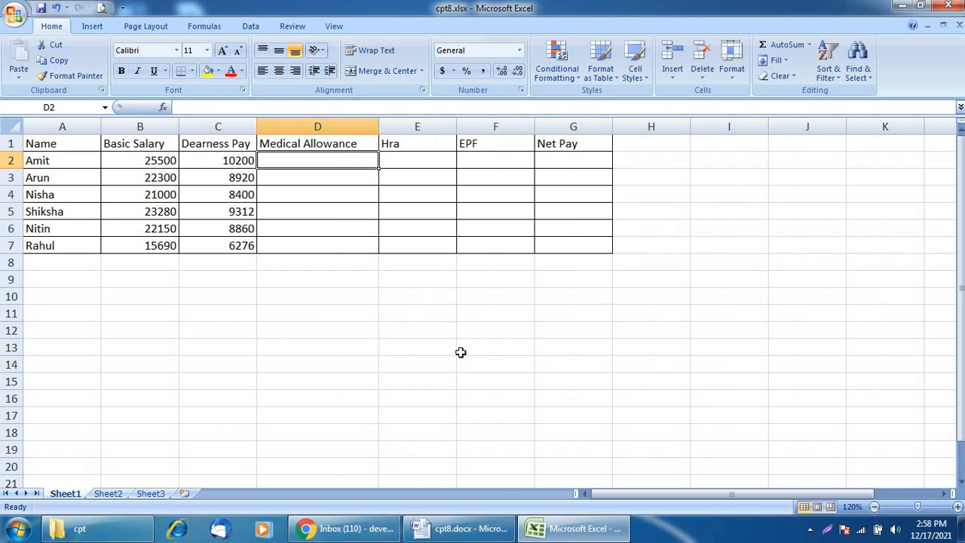
key("alt+Tab")
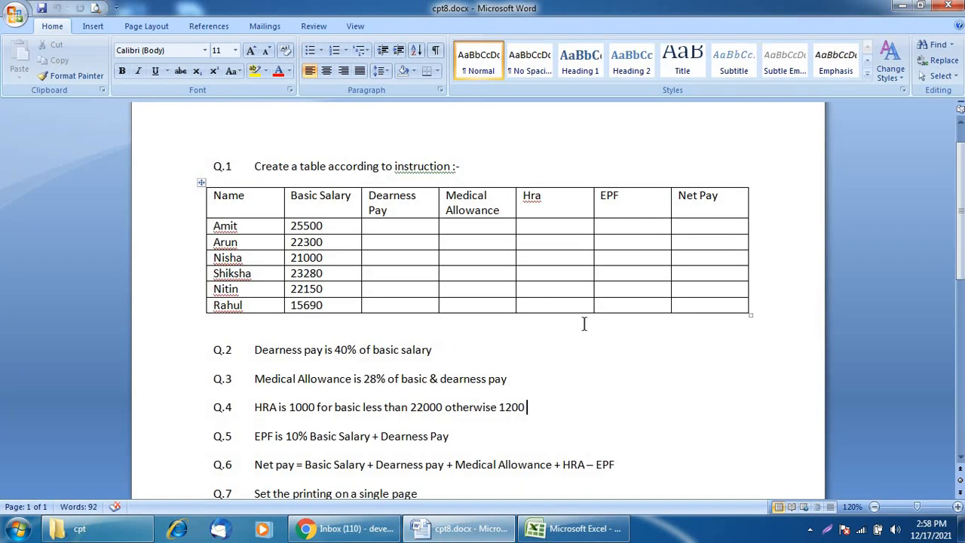
scroll(584, 323, "down", 1)
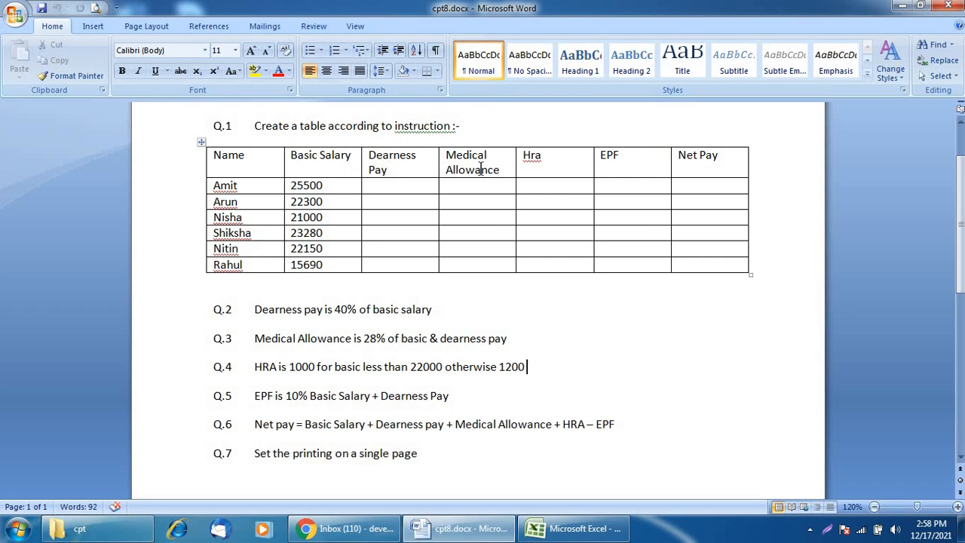
key("alt+Tab")
left_click_drag(383, 126, 341, 127)
left_click(313, 141)
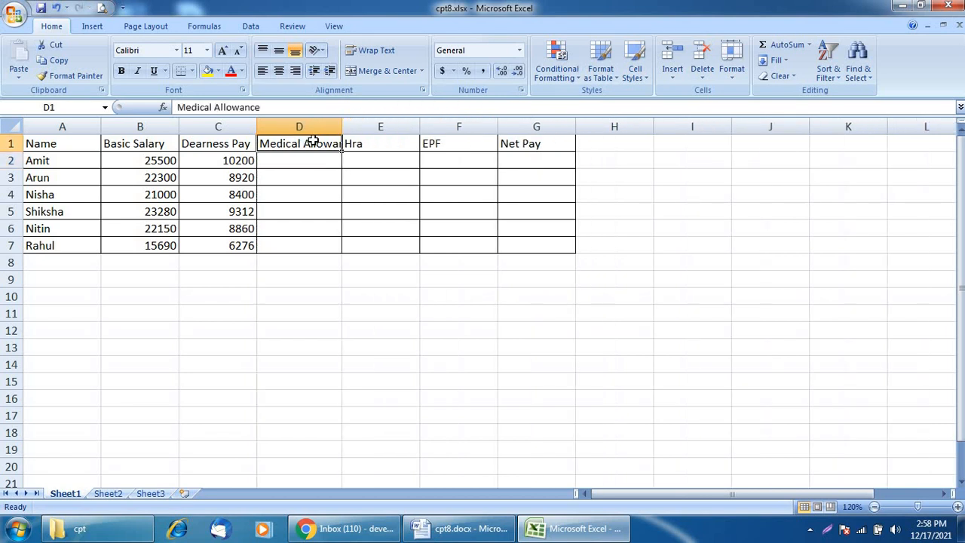
left_click(367, 51)
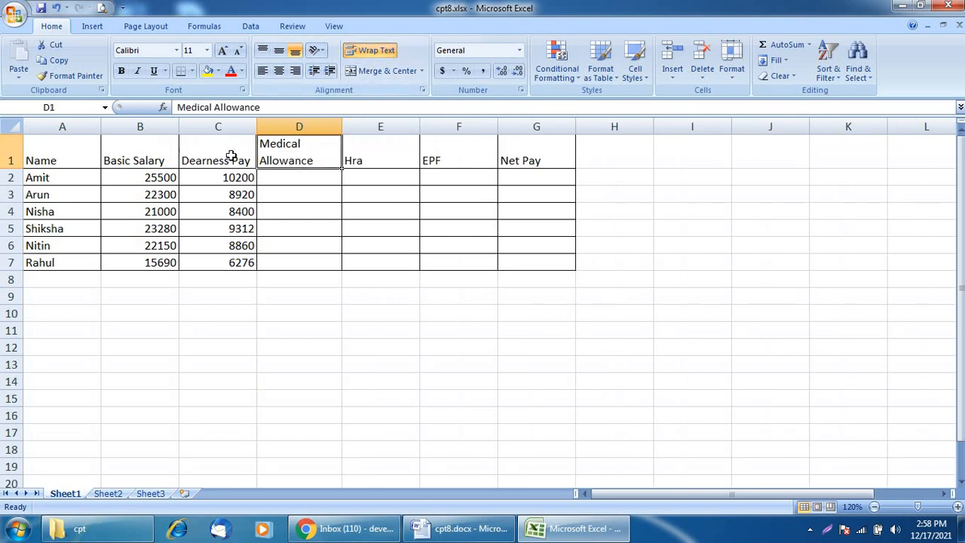
Narrow column C and wrap the Dearness Pay heading in C1 onto two lines
left_click_drag(259, 127, 240, 126)
left_click(215, 157)
left_click(369, 51)
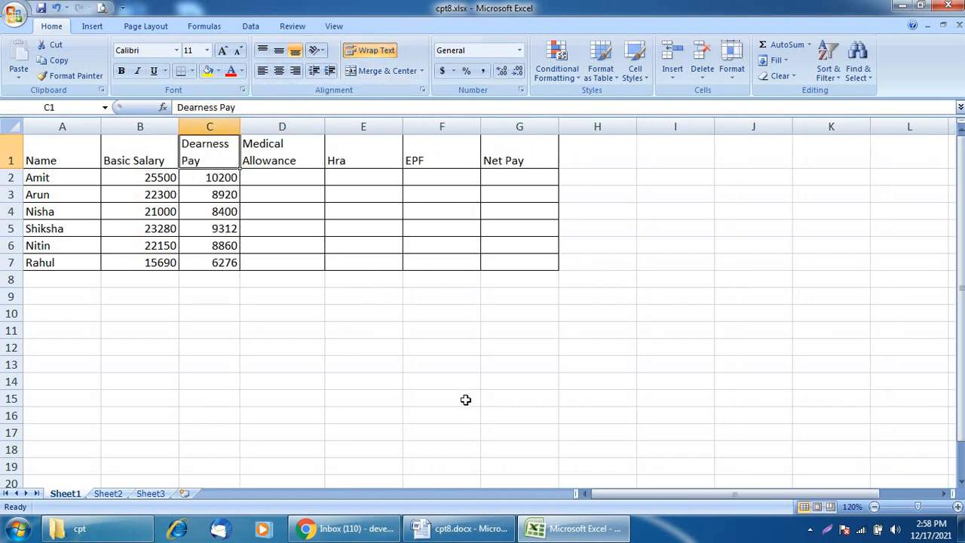
Compare the headings with the Word table and top-align the header cells A1:G1 in the Excel sheet
key("alt+Tab")
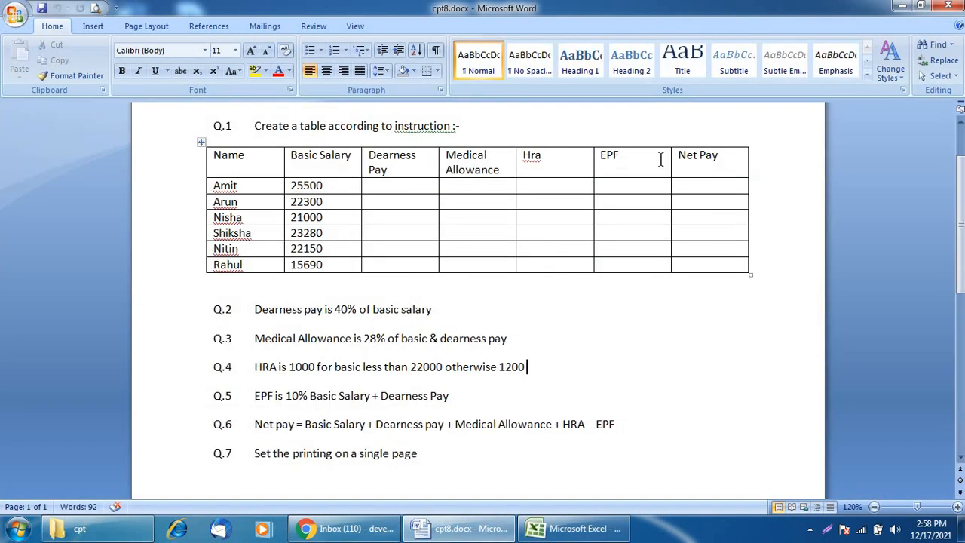
key("alt+Tab")
left_click_drag(65, 155, 502, 146)
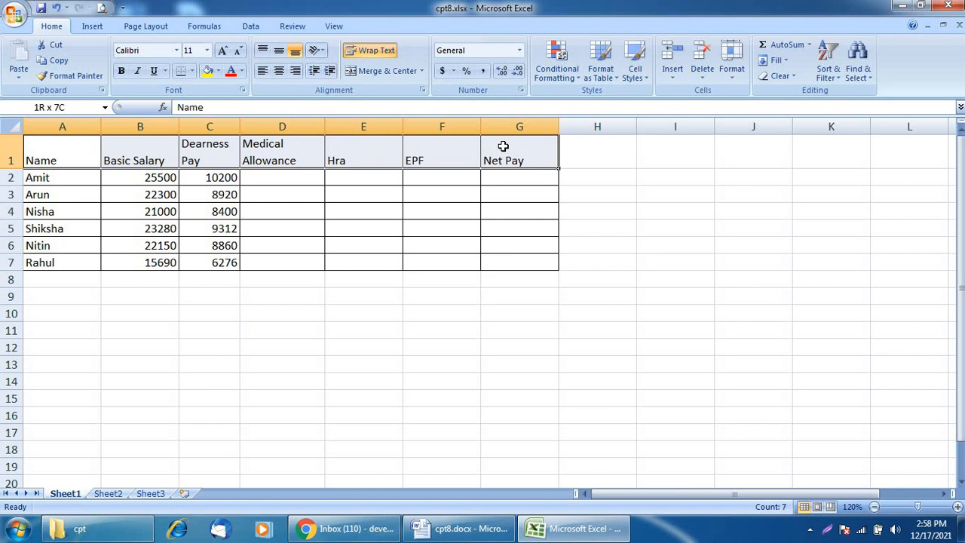
left_click(264, 51)
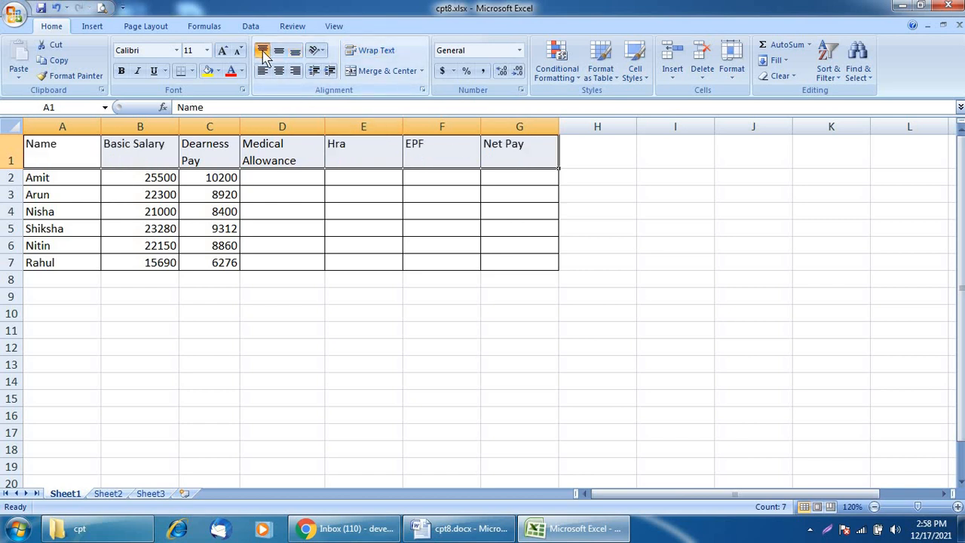
left_click(337, 194)
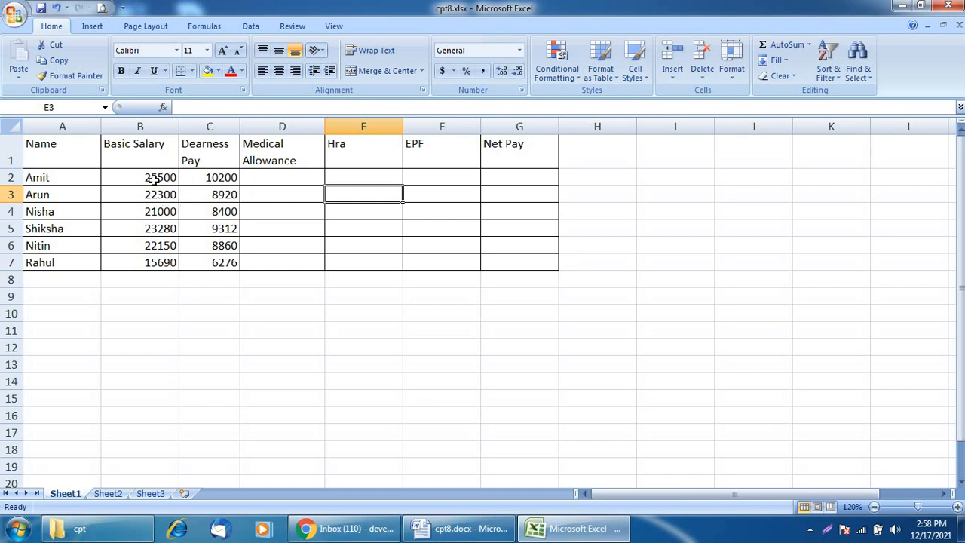
Check the Medical Allowance rule in the Word question sheet and enter =(B2+C2)*28/100 in cell D2 of the Excel sheet
key("alt+Tab")
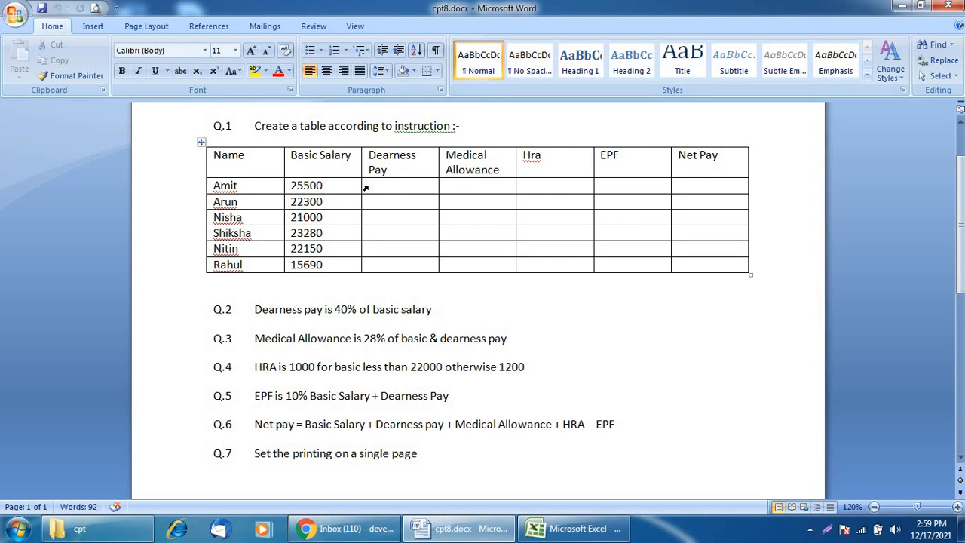
key("alt+Tab")
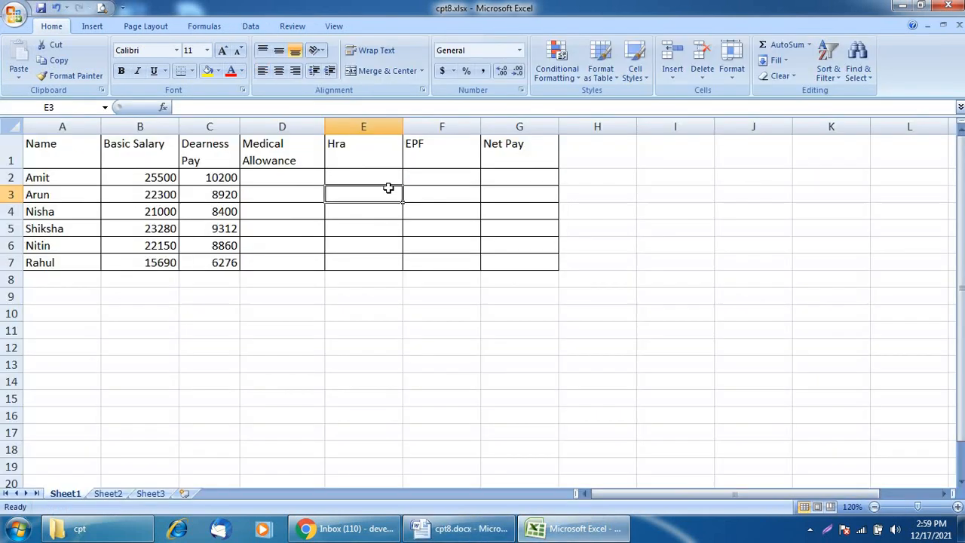
left_click(269, 178)
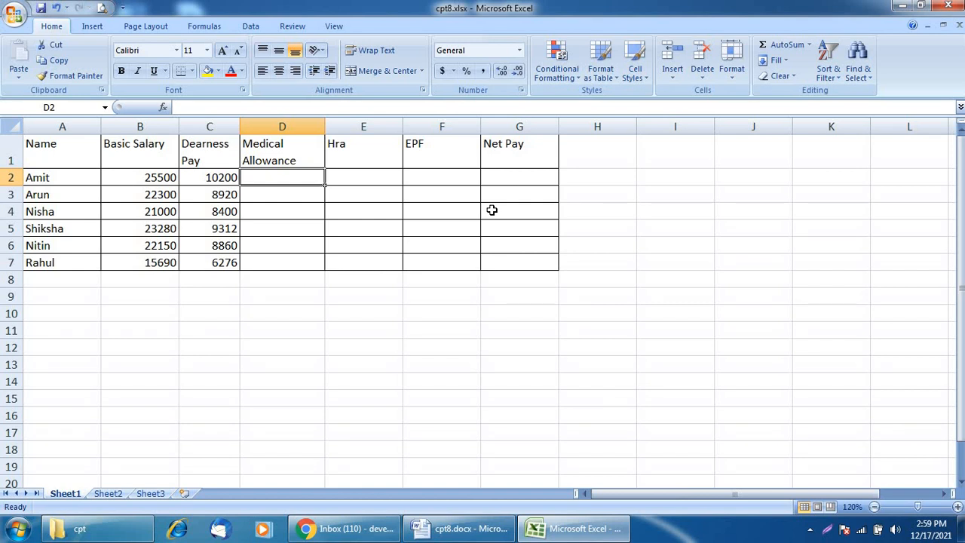
type("=")
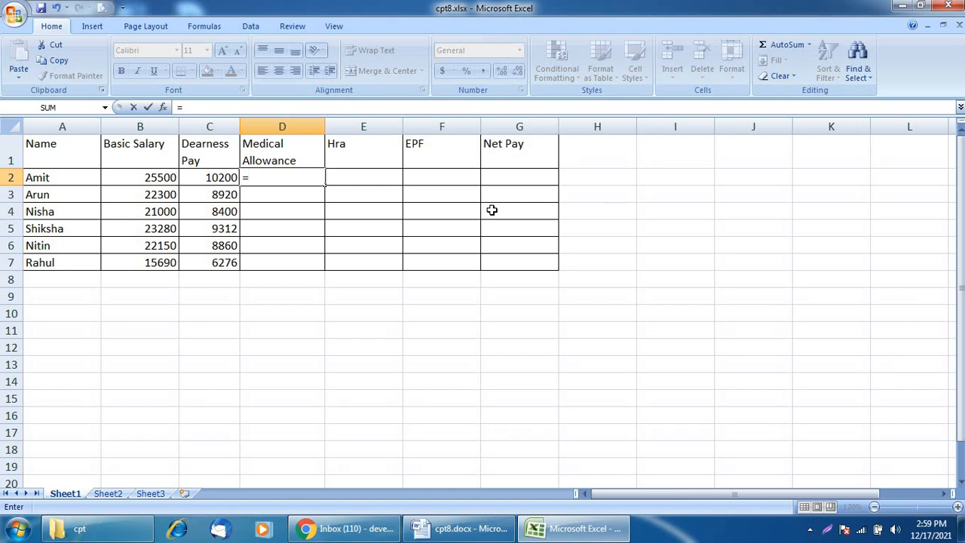
type("(")
left_click(143, 179)
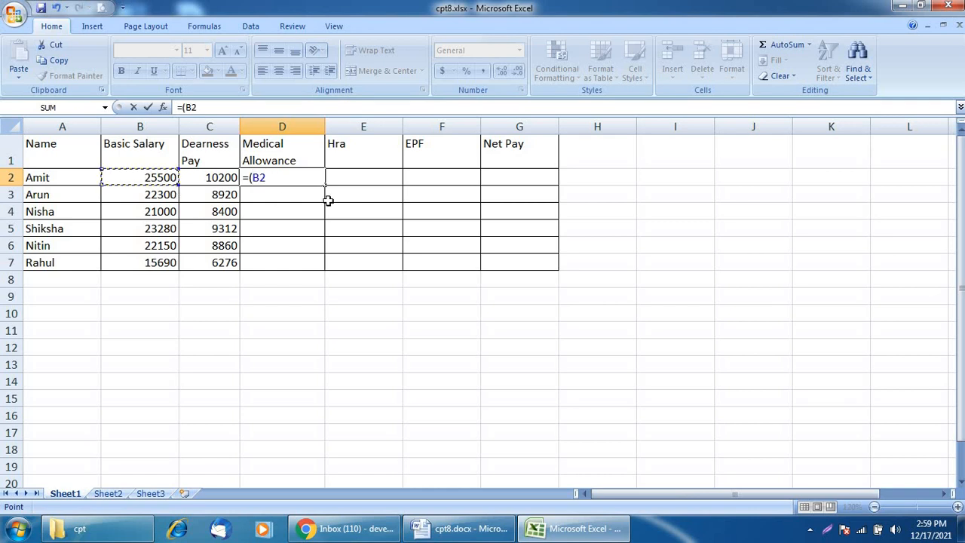
type("+")
left_click(219, 177)
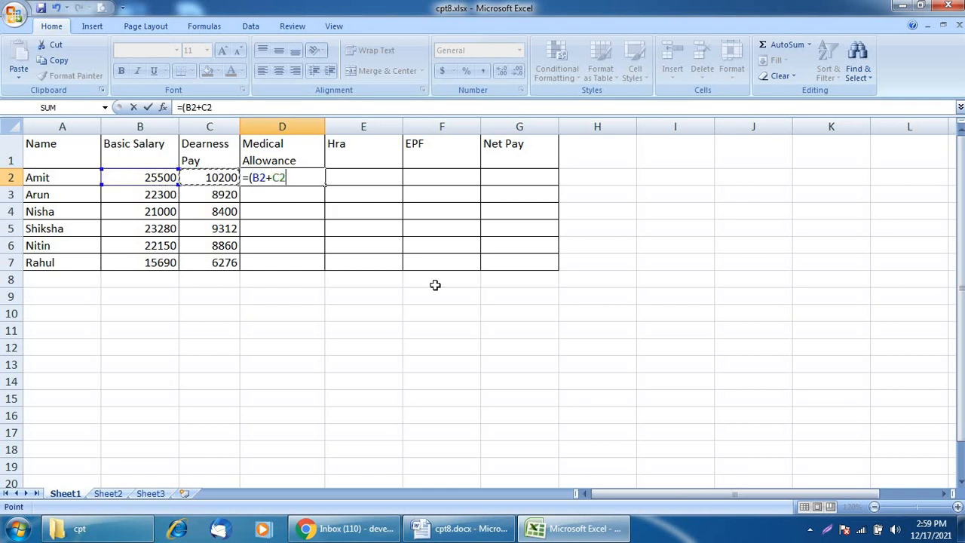
type(")*28/")
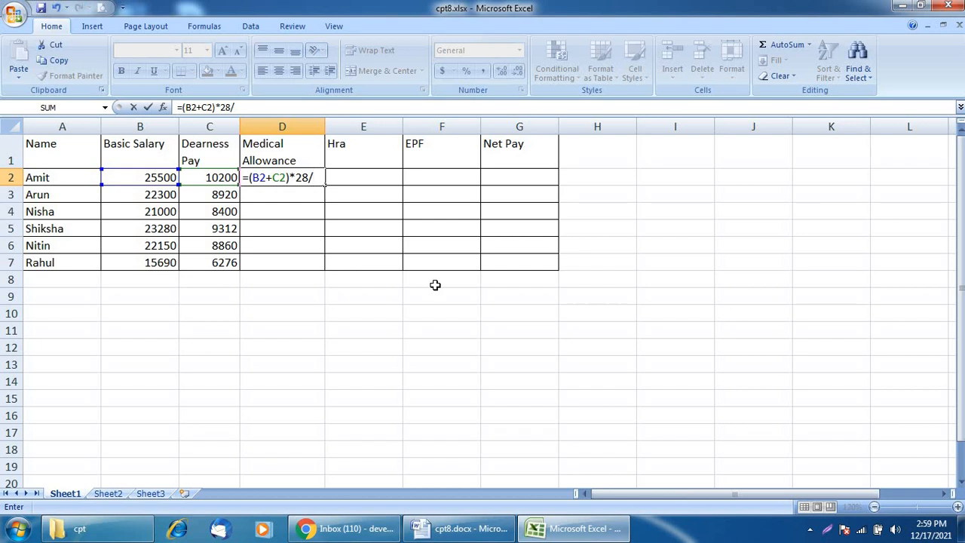
type("100")
key("Return")
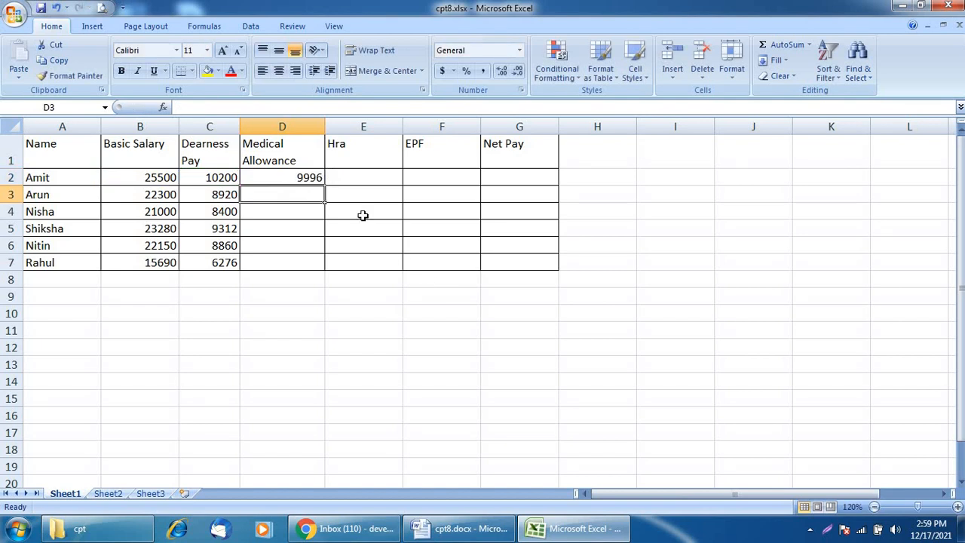
Fill the Medical Allowance formula from D2 down to D7 and format D2:D7 with one decimal place
left_click(313, 178)
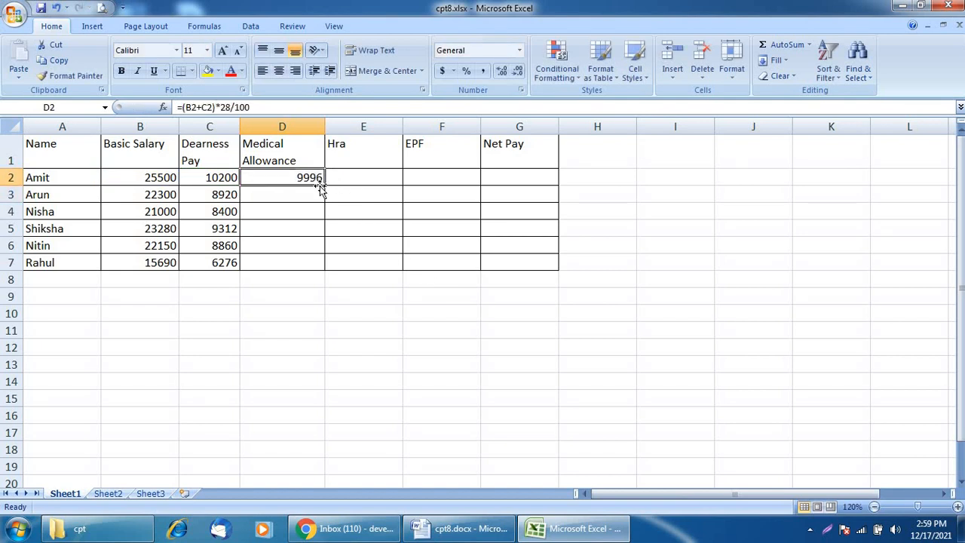
left_click_drag(325, 184, 327, 265)
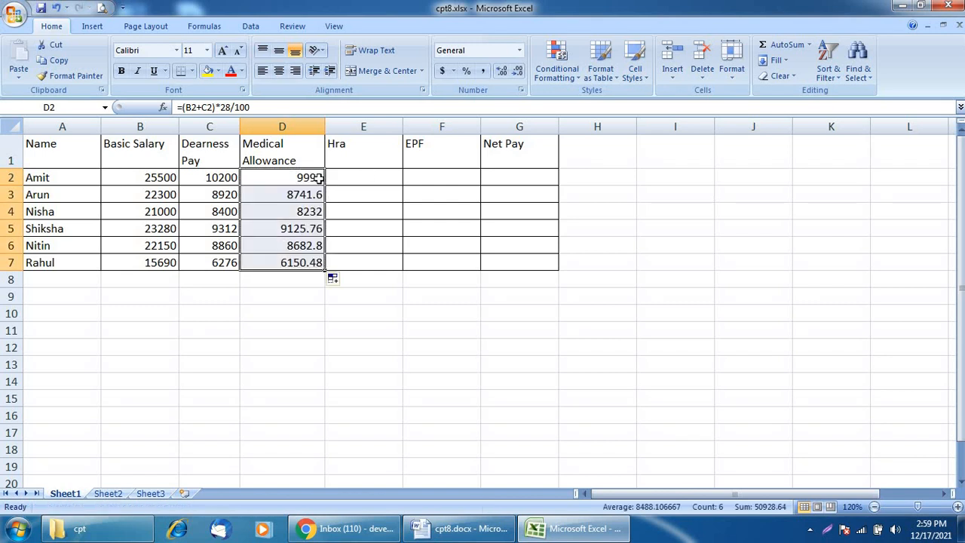
left_click(301, 200)
left_click_drag(307, 178, 314, 261)
left_click(501, 71)
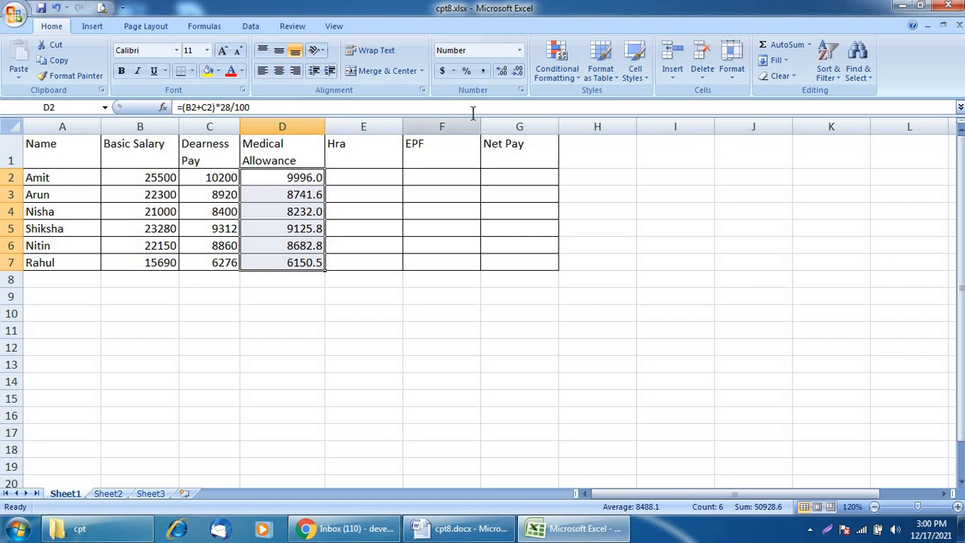
Format the Medical Allowance values D2:D7 without decimals and check the HRA rule for cell E2 in the Word question sheet
left_click(519, 73)
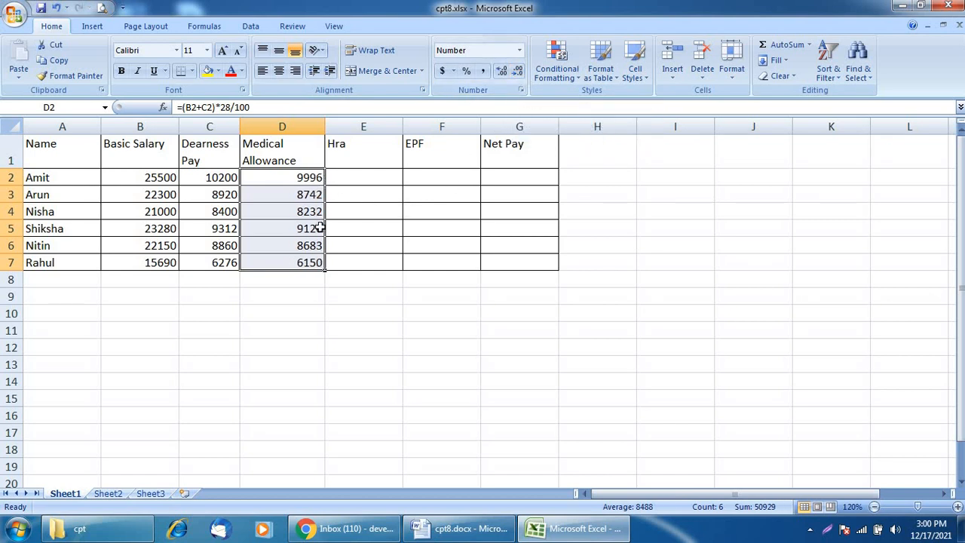
left_click(367, 181)
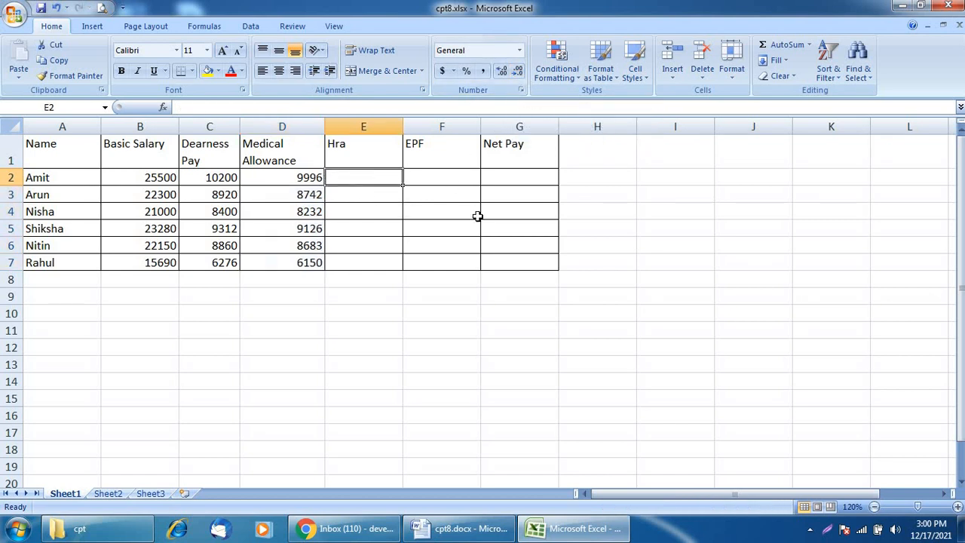
key("alt+Tab")
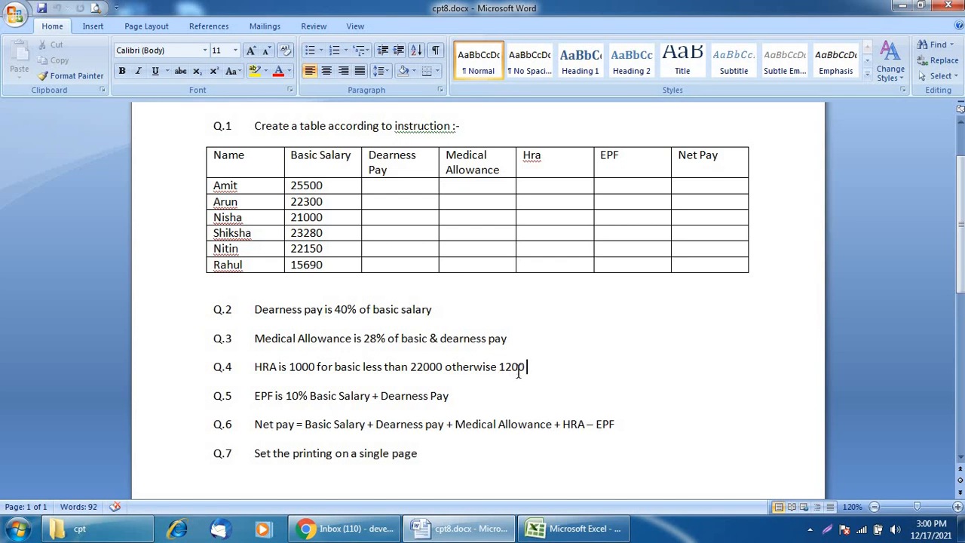
key("alt+Tab")
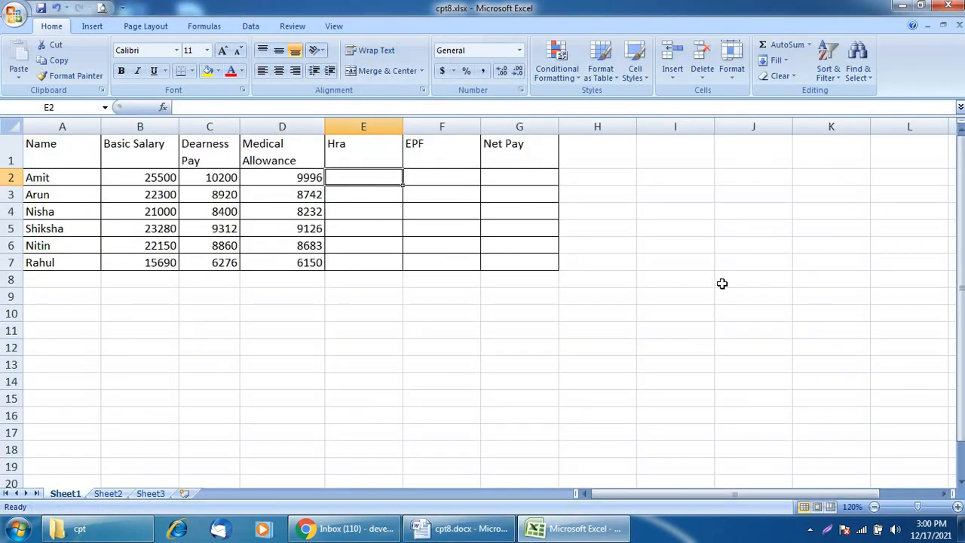
Enter the HRA formula =IF(B2<22000,1000,1200) in cell E2 of the Excel sheet
type("=")
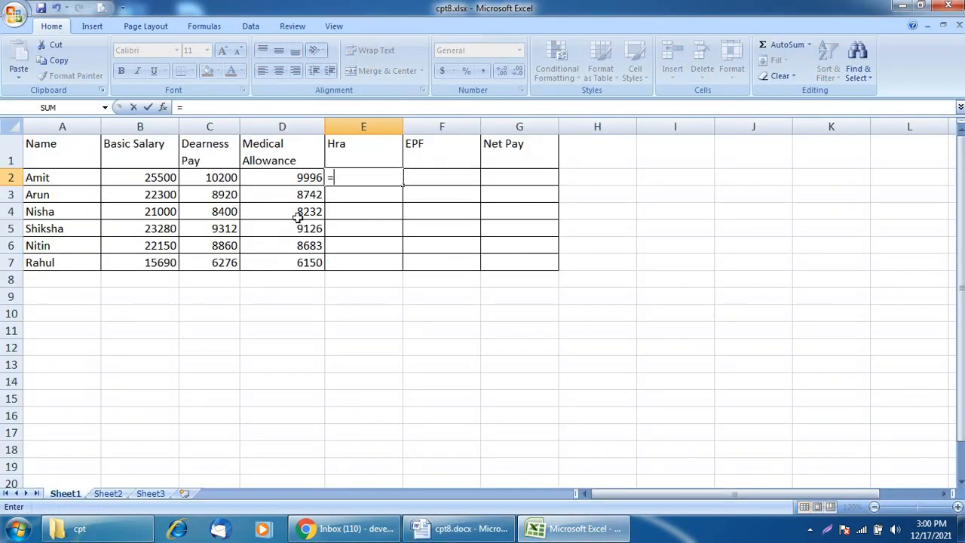
type("if")
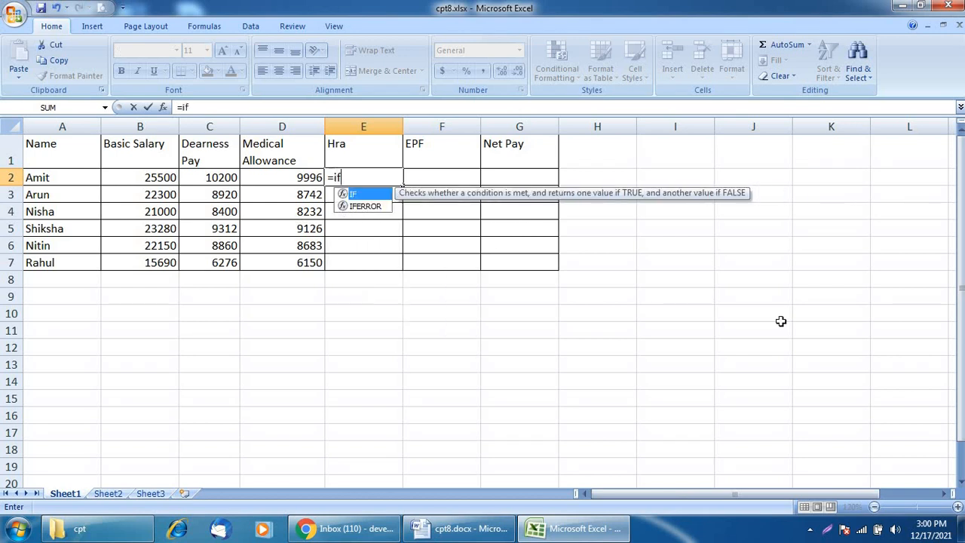
type("(")
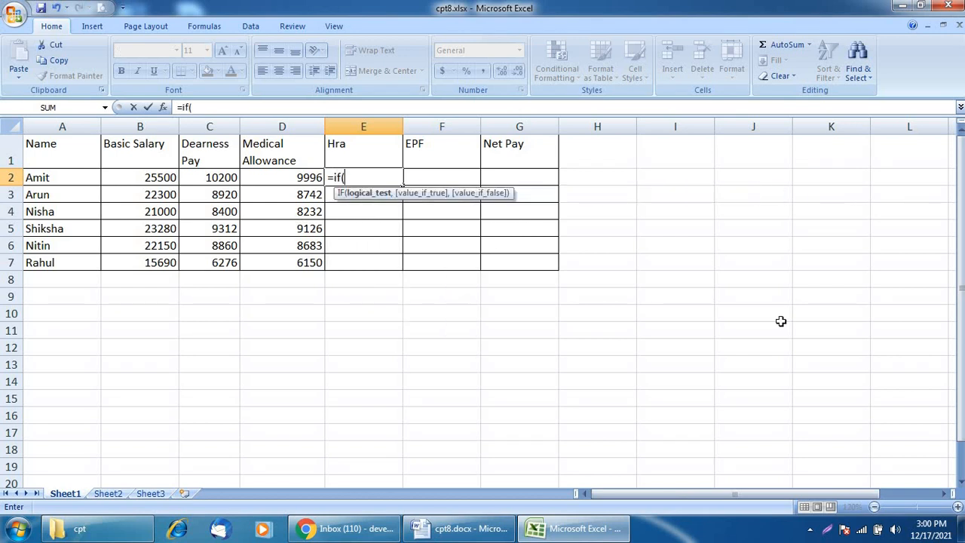
left_click(141, 177)
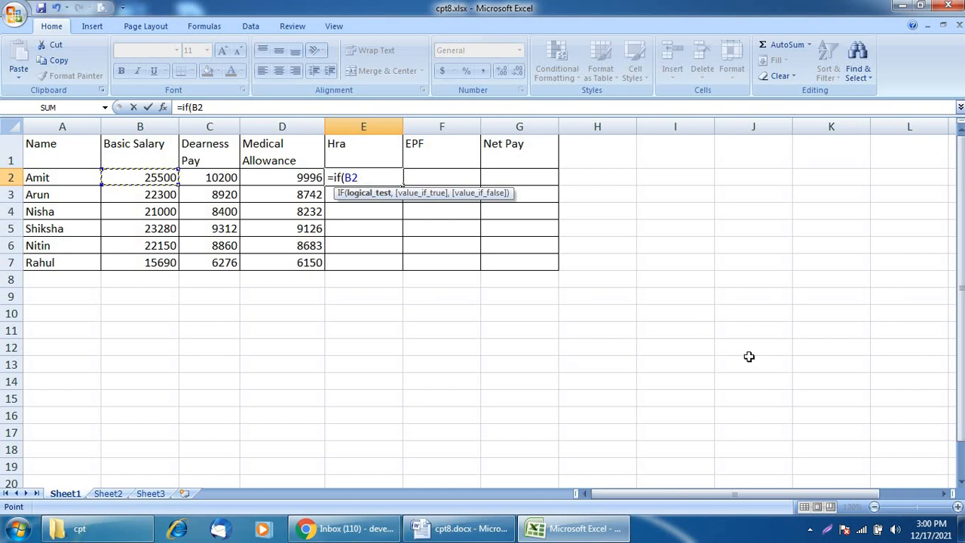
type("<22000")
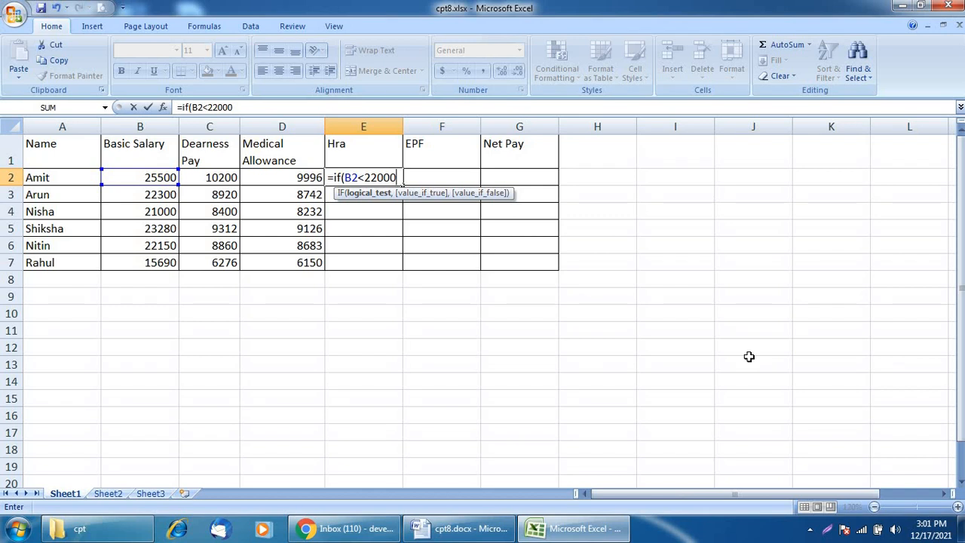
type(",1000")
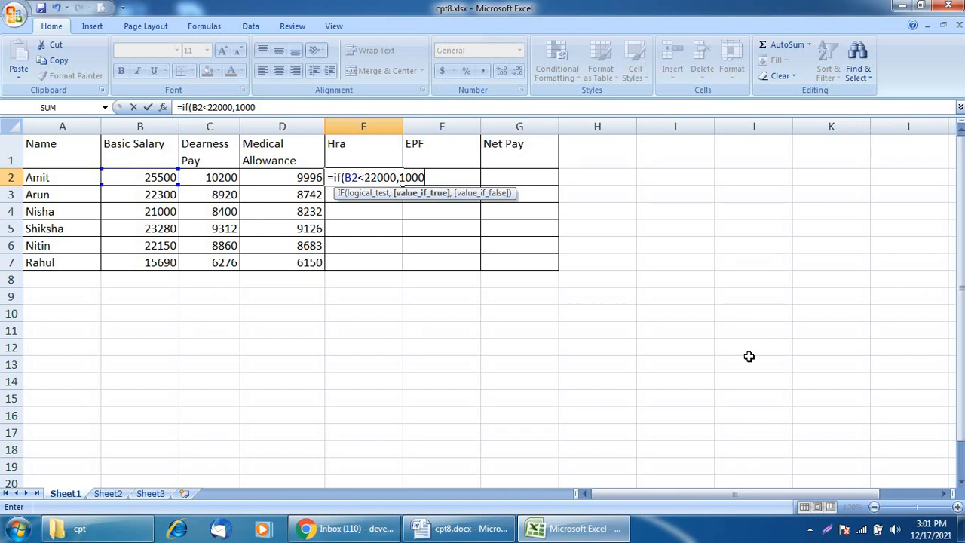
type(",")
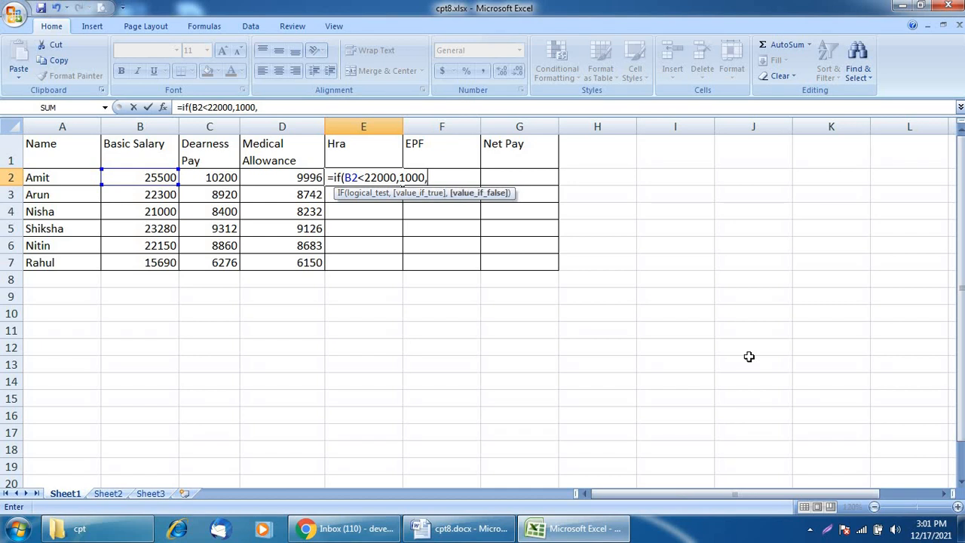
type("1200")
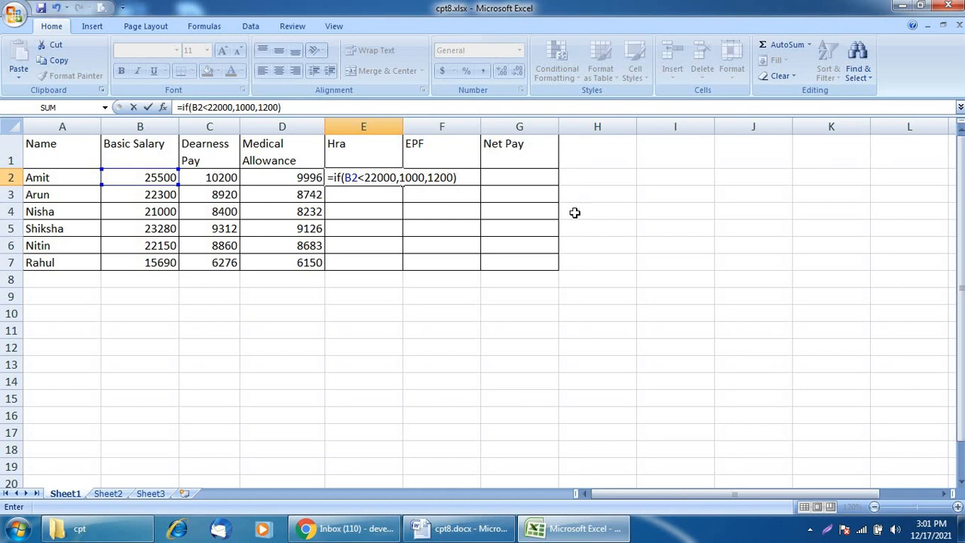
key("Return")
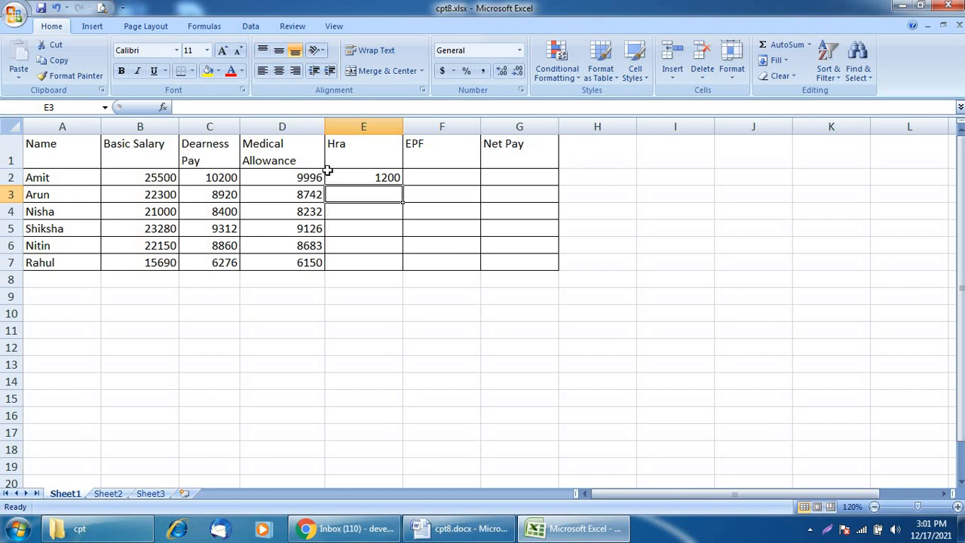
Fill the HRA formula from E2 down to E7 and check the formulas in E4 and E7
left_click(386, 177)
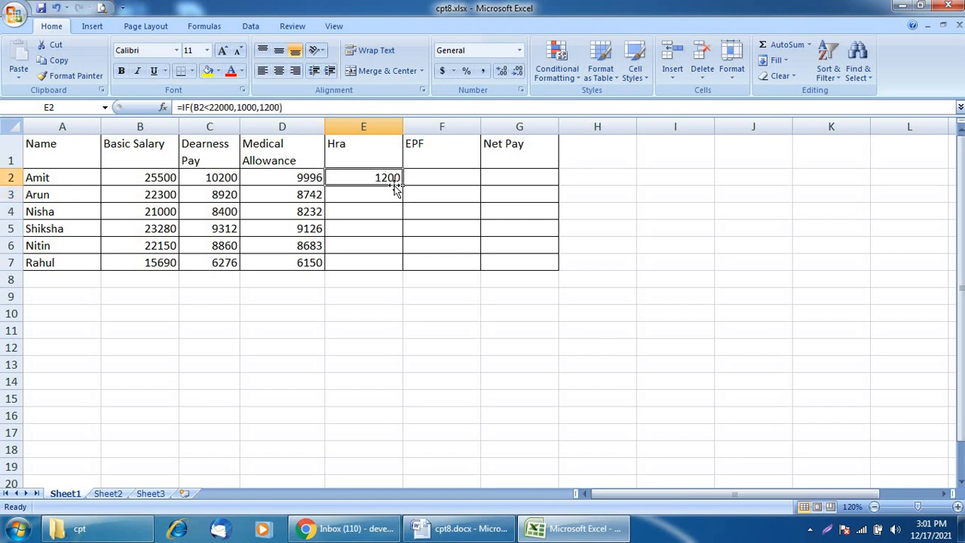
left_click_drag(403, 185, 405, 266)
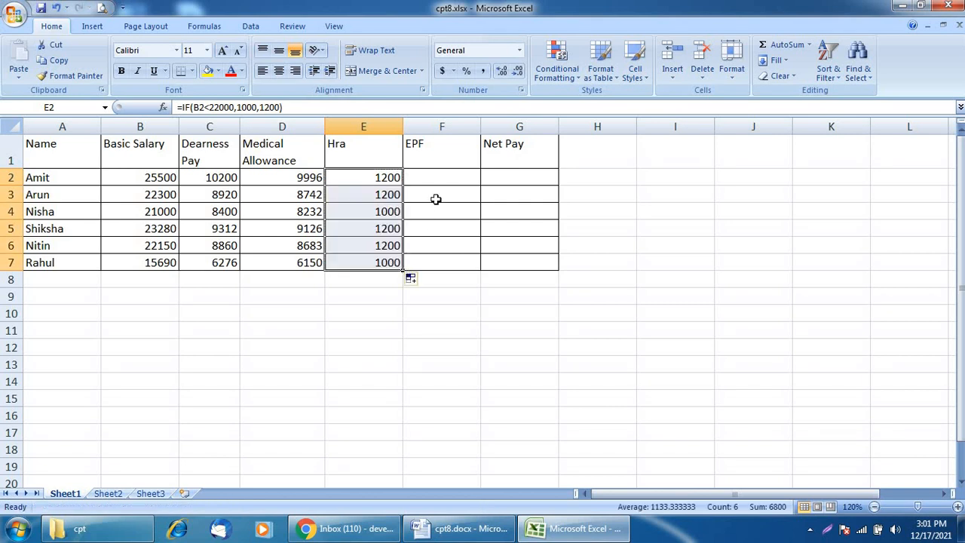
left_click(392, 211)
left_click(385, 263)
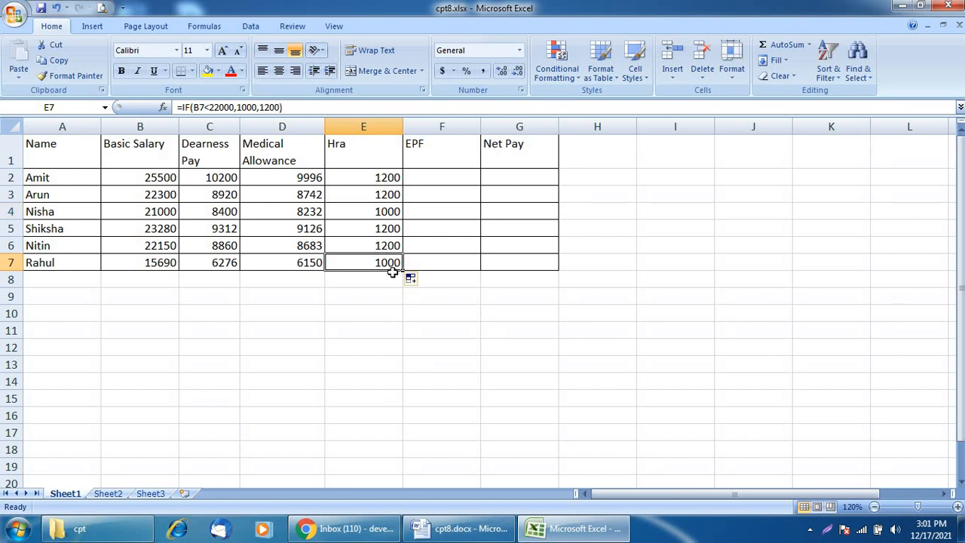
Check the EPF rule in the Word question sheet and enter =(B2+C2)*10/100 in cell F2 of the Excel sheet
left_click(451, 176)
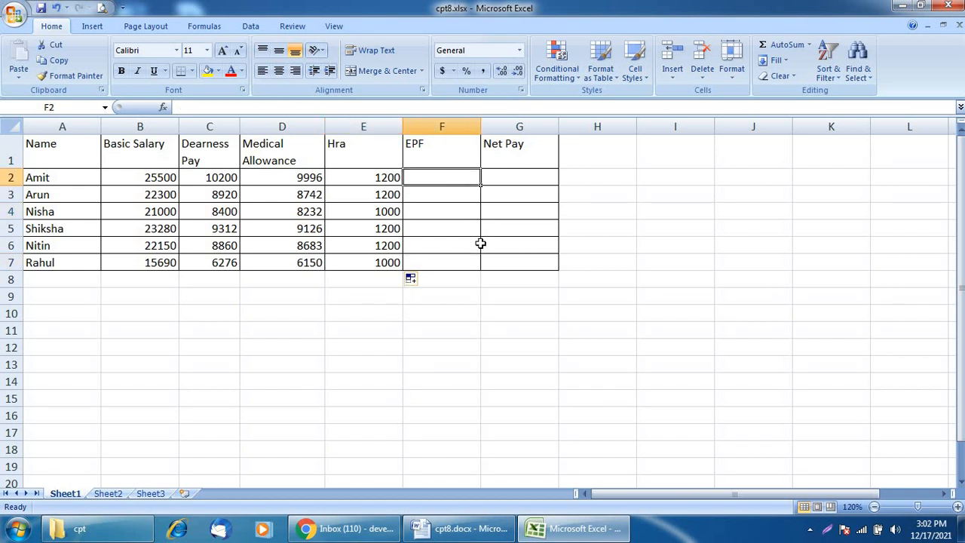
key("alt+Tab")
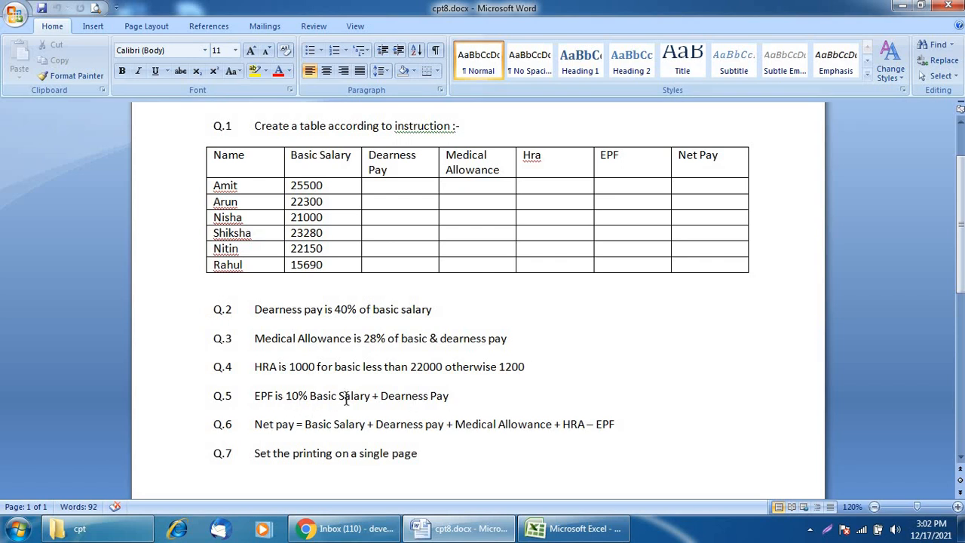
key("alt+Tab")
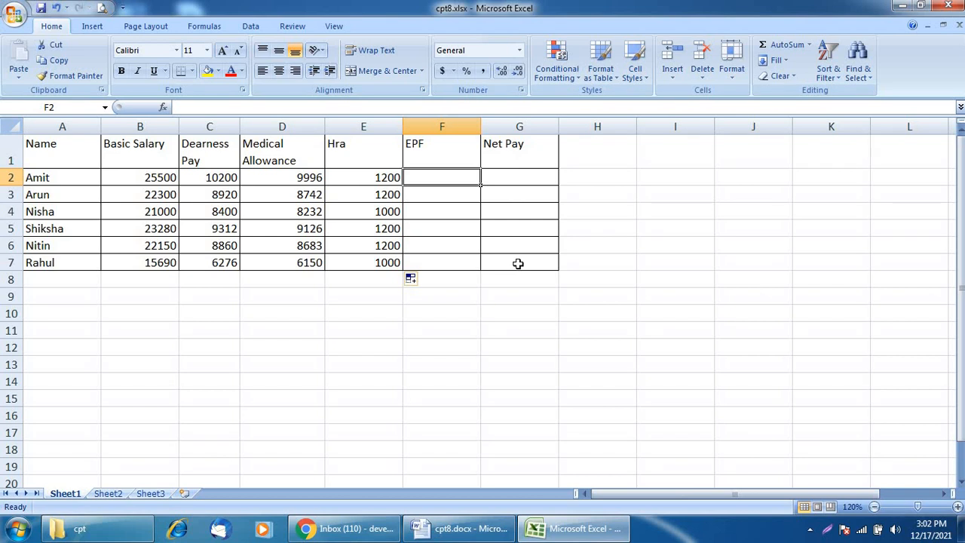
type("=")
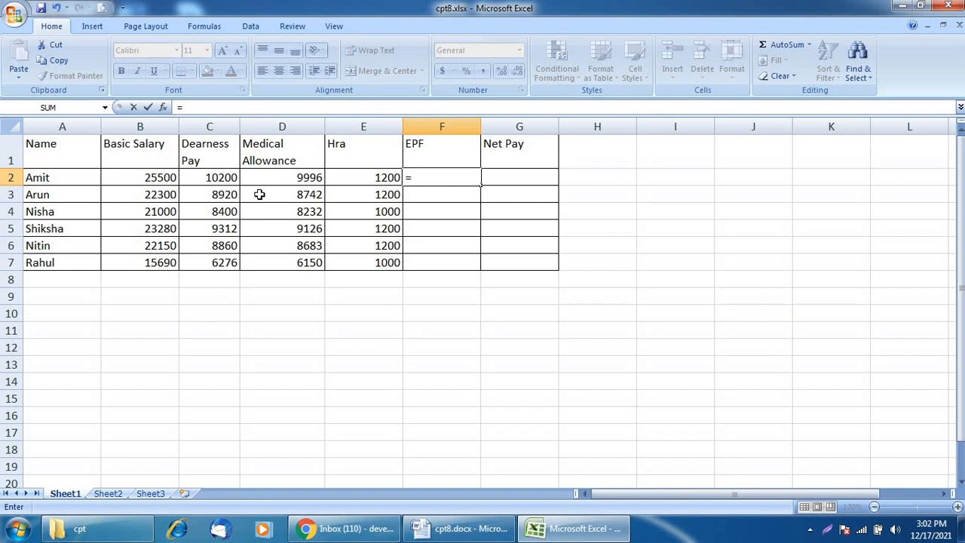
type("(")
left_click(128, 172)
type("+")
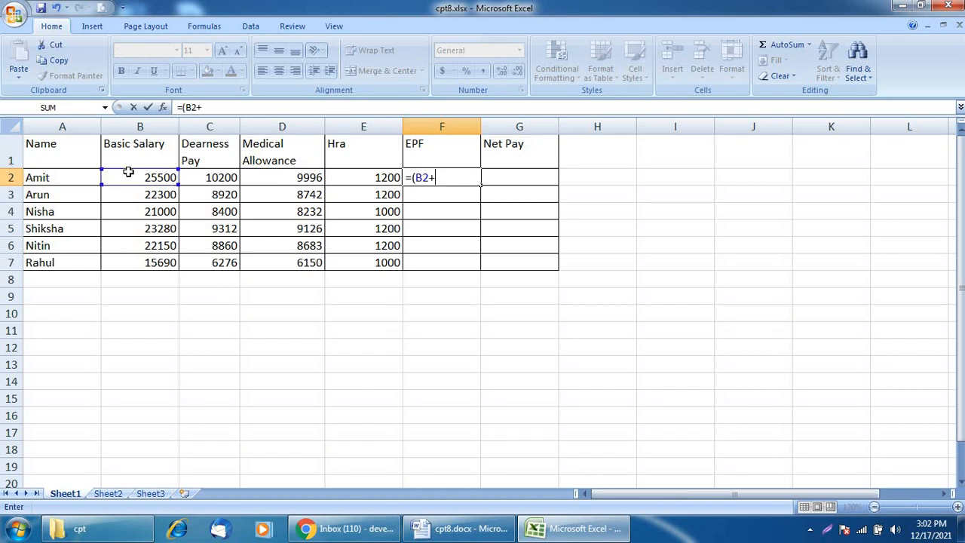
left_click(217, 177)
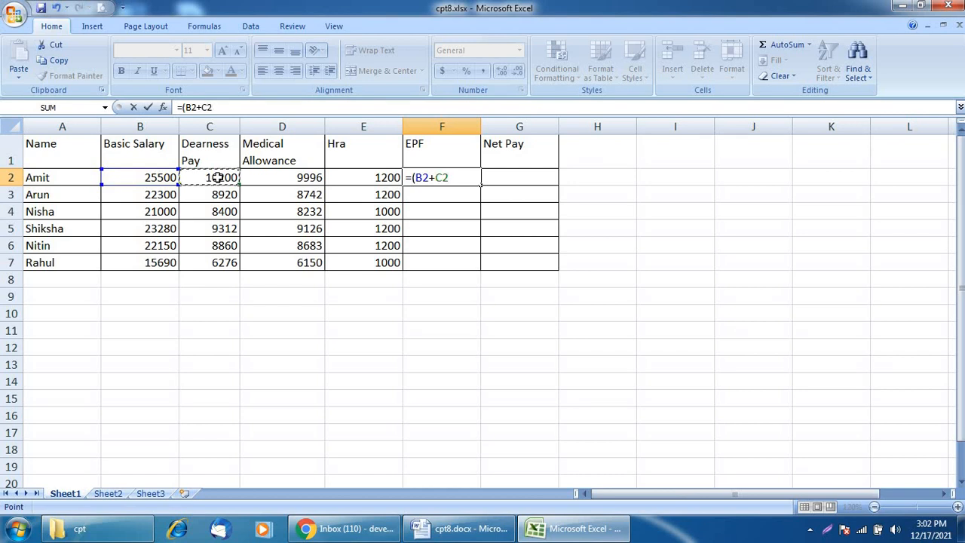
type(")*10/100")
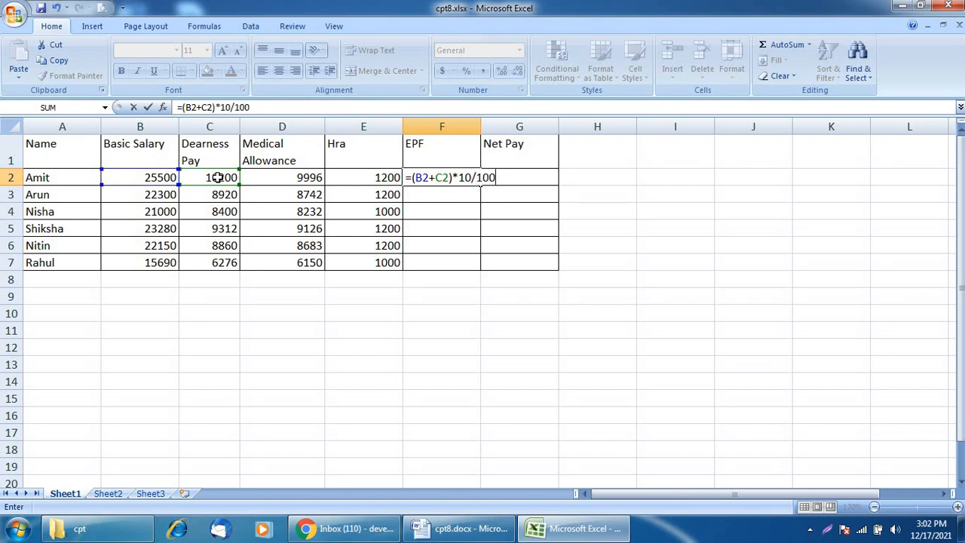
key("Return")
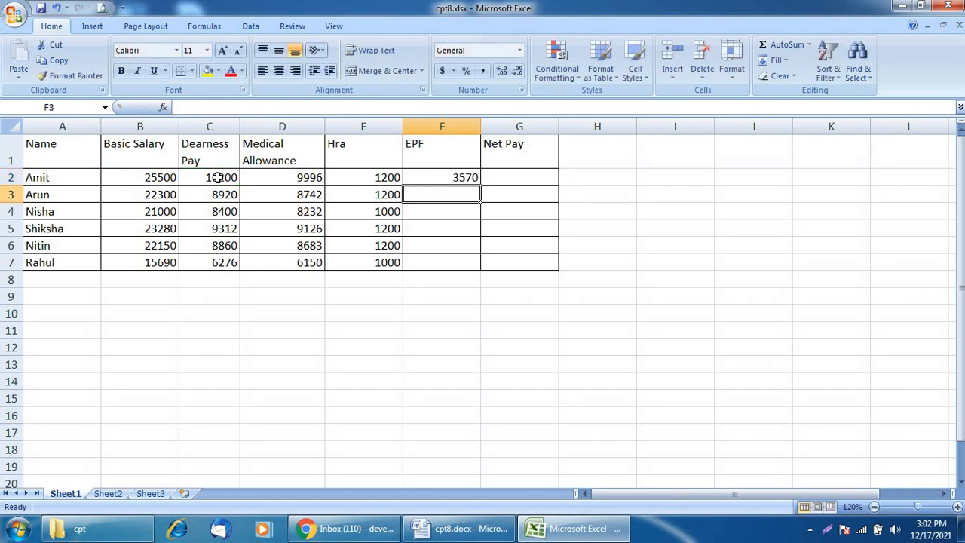
Fill the EPF formula from F2 down to F7 and format F2:F7 without decimals
left_click(450, 177)
left_click_drag(481, 186, 481, 269)
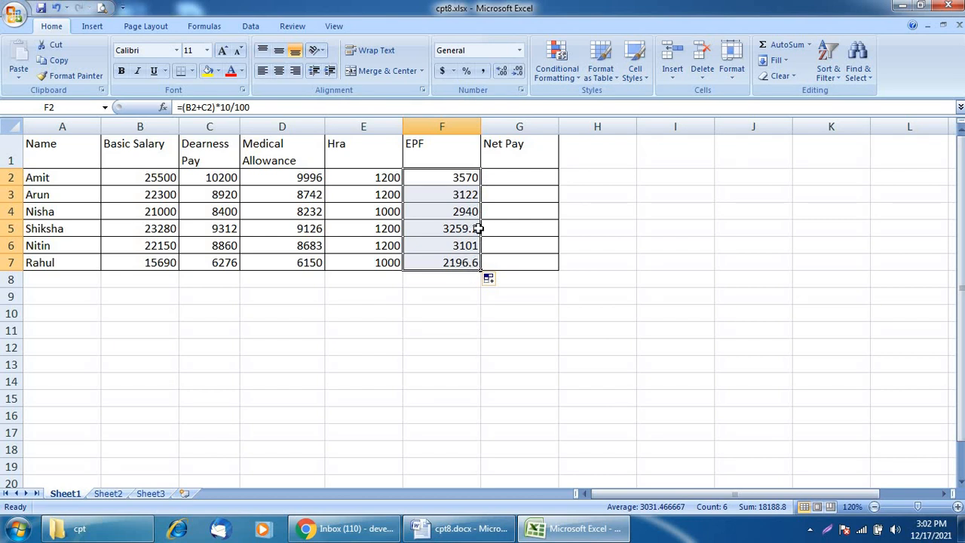
left_click(518, 72)
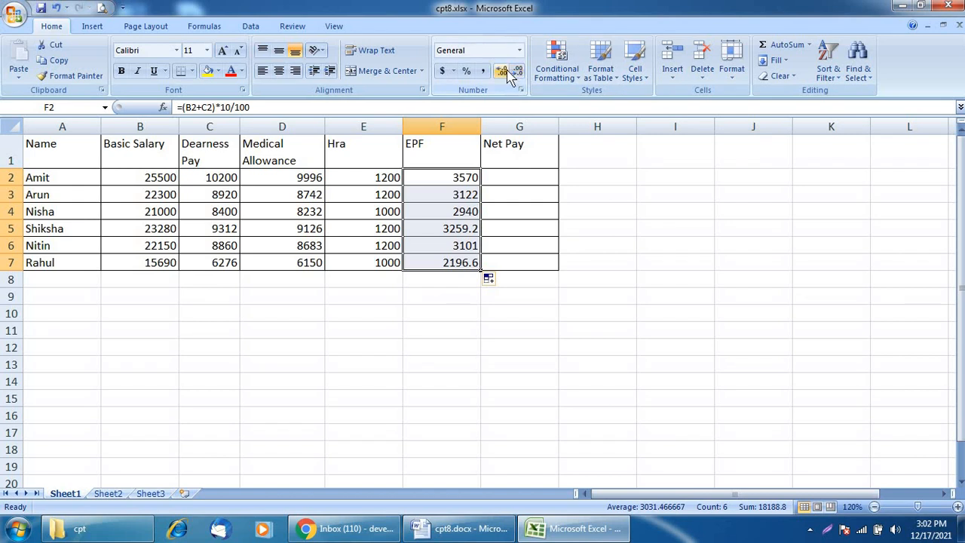
left_click(502, 76)
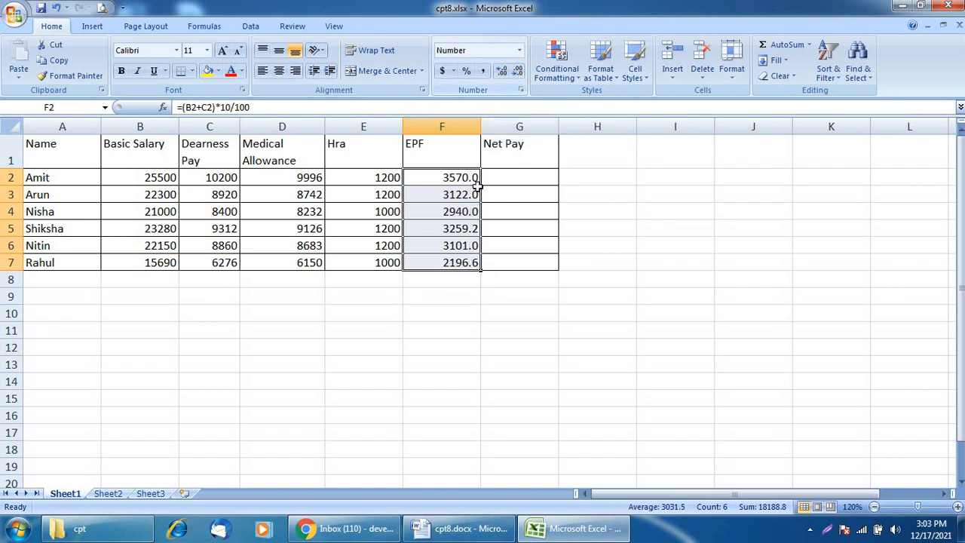
left_click(518, 71)
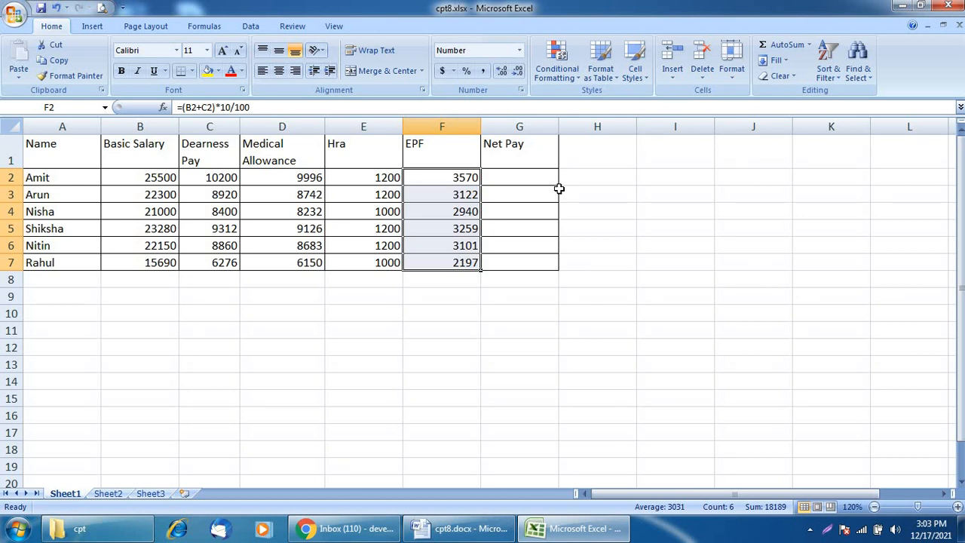
Check the Net Pay rule in the Word question sheet and enter =B2+C2+D2+E2-F2 in cell G2 of the Excel sheet
left_click(520, 183)
key("alt+Tab")
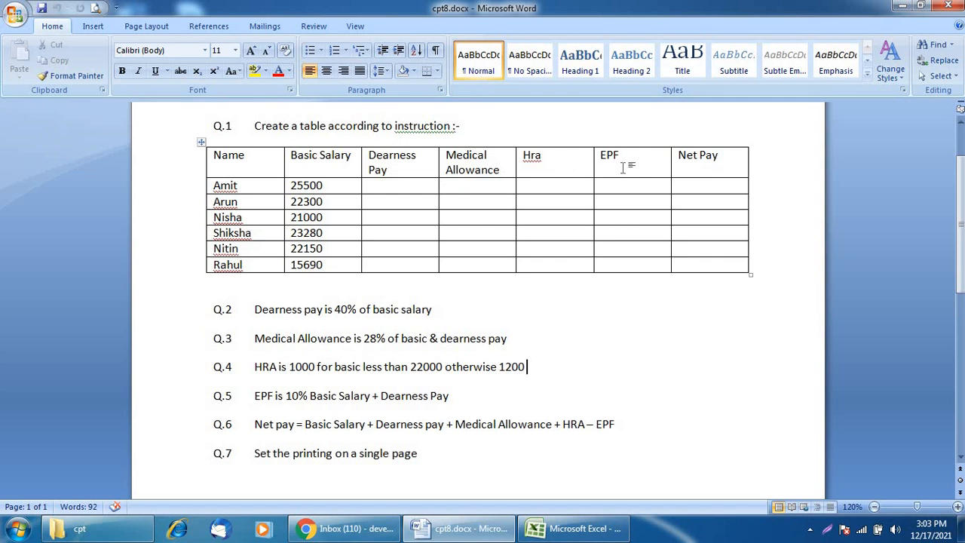
key("alt+Tab")
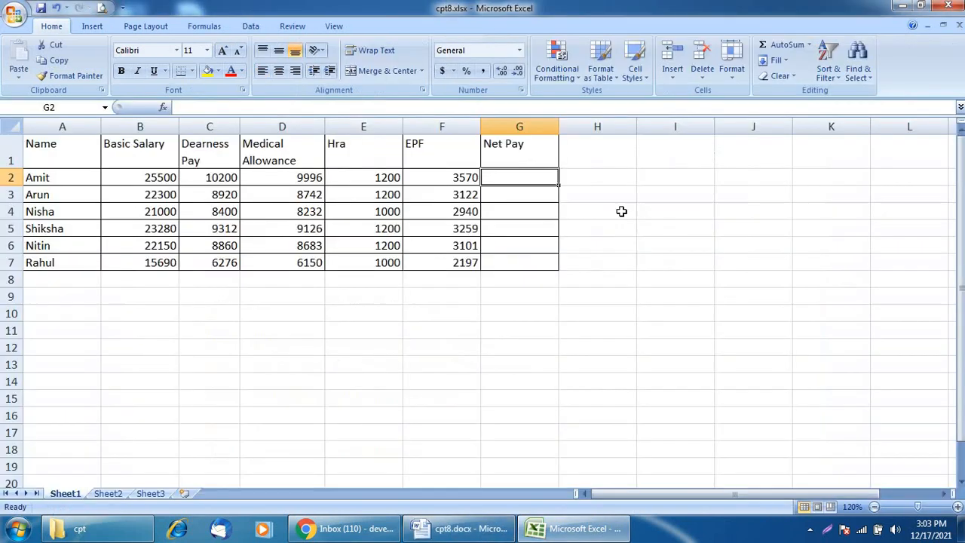
type("=")
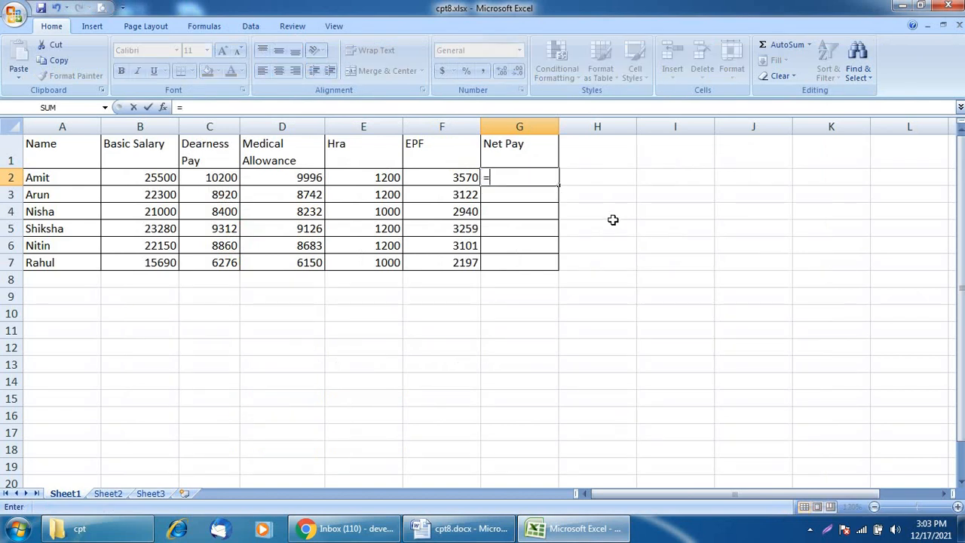
left_click(148, 178)
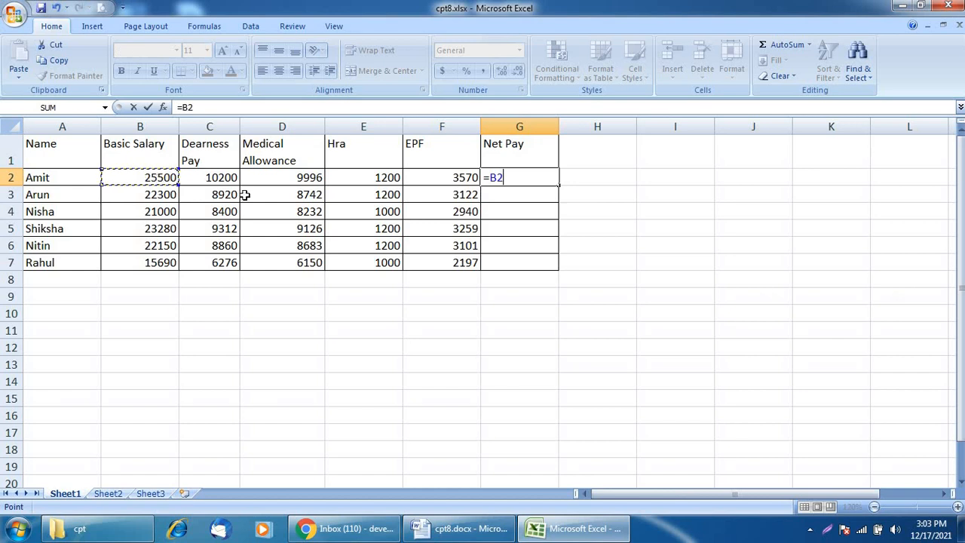
type("+")
left_click(224, 179)
type("+")
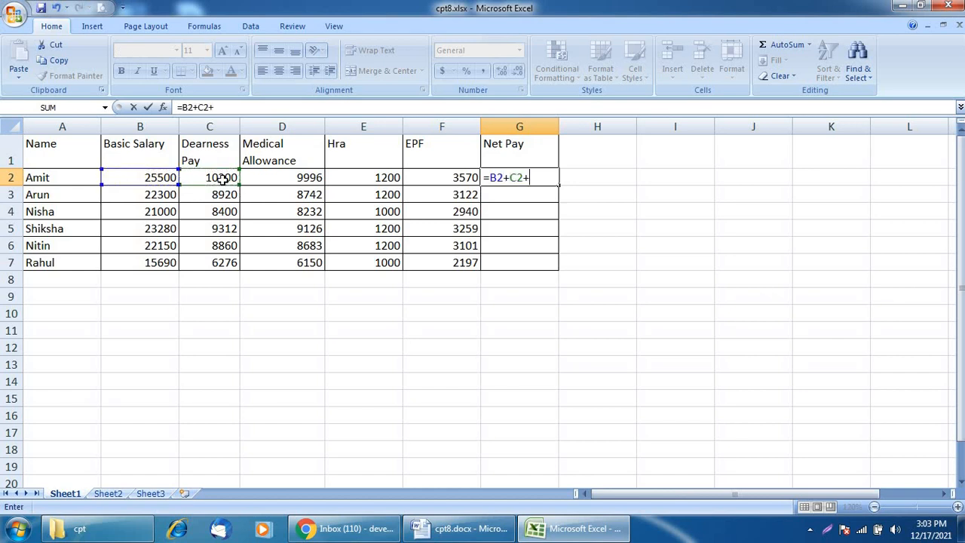
left_click(298, 179)
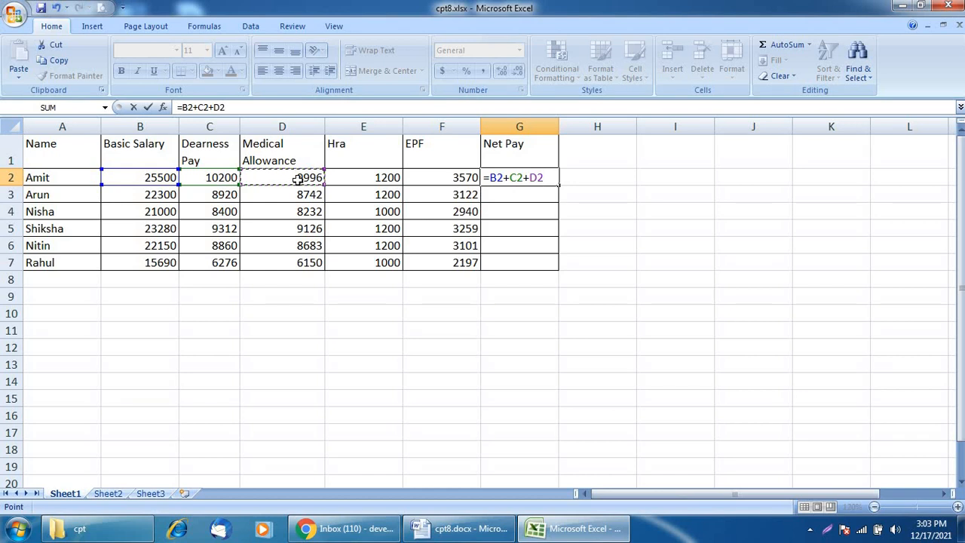
type("+")
left_click(352, 180)
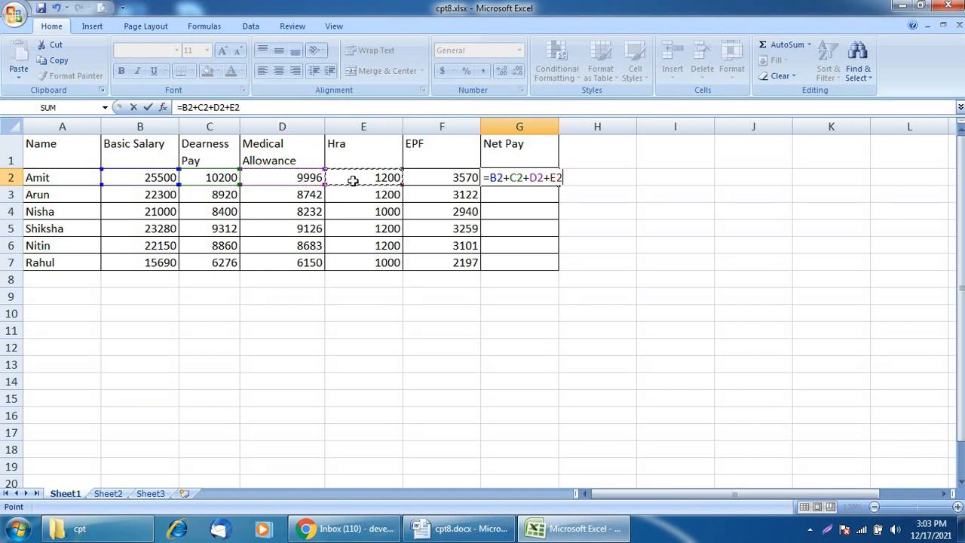
type("-")
left_click(443, 177)
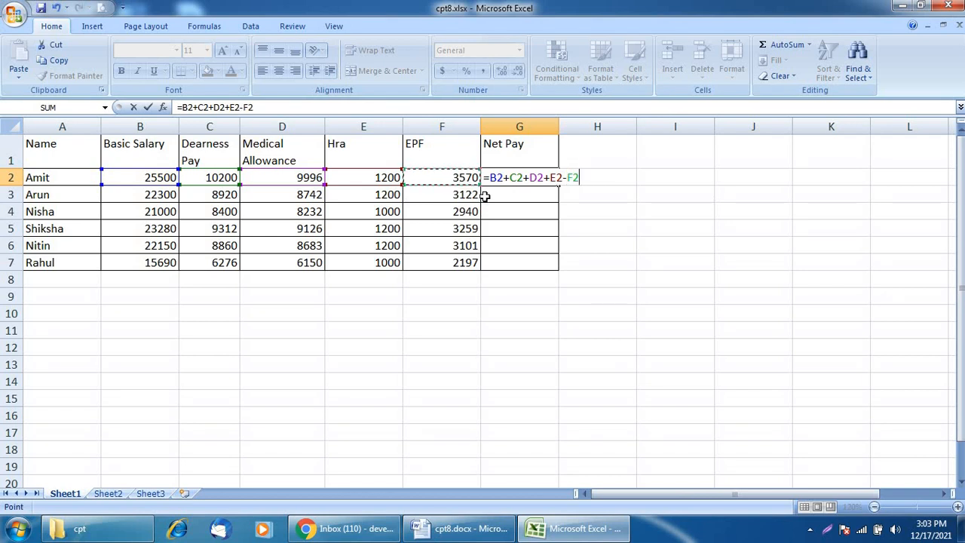
key("Return")
Fill the Net Pay formula from G2 down to G7
left_click(546, 180)
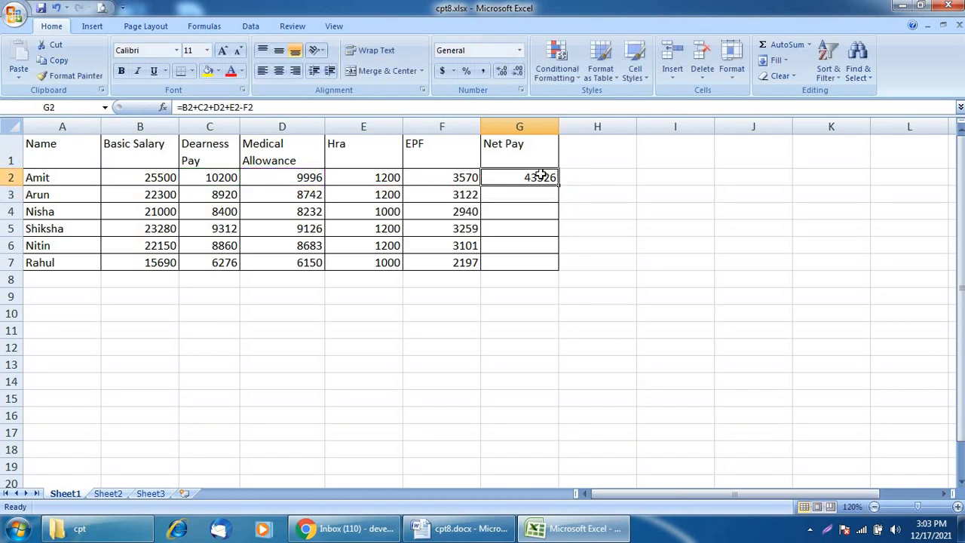
left_click_drag(559, 186, 555, 266)
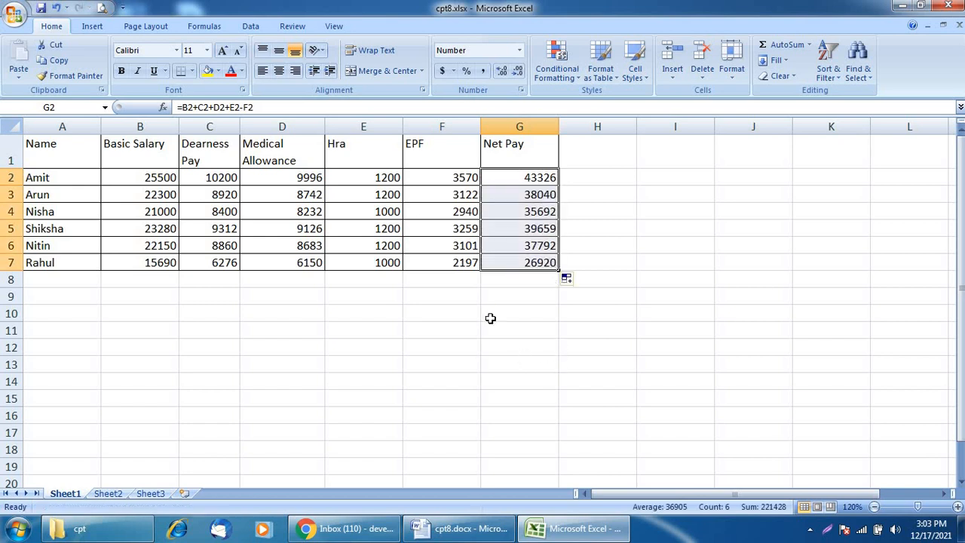
left_click(489, 309)
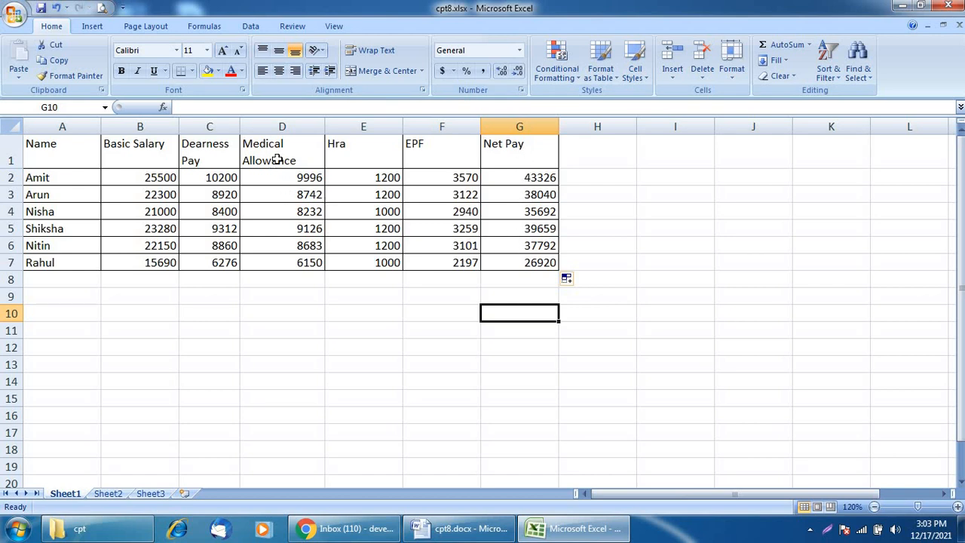
Compare the table's alignment with the Word question sheet and left-align D2:G7 and A1:C7 in the Excel sheet
left_click_drag(302, 178, 505, 262)
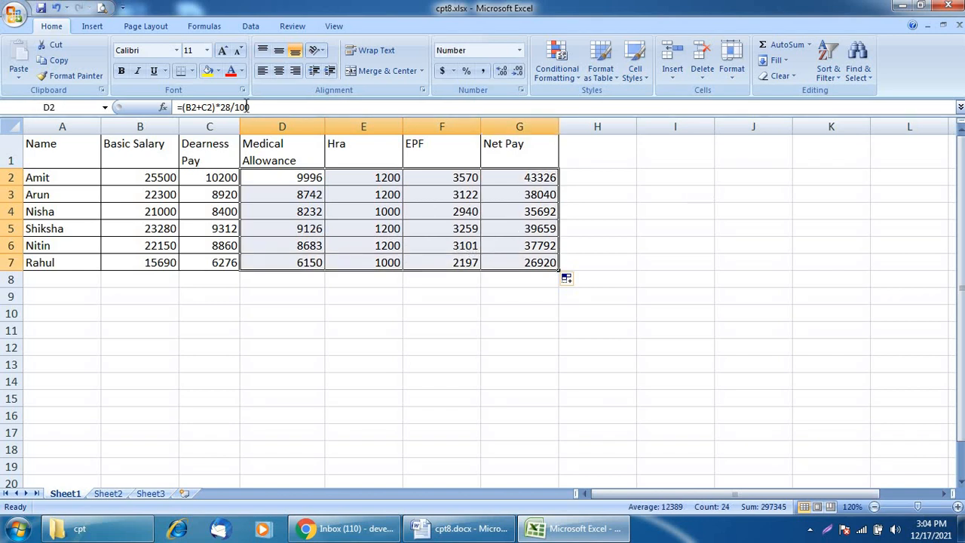
left_click(262, 70)
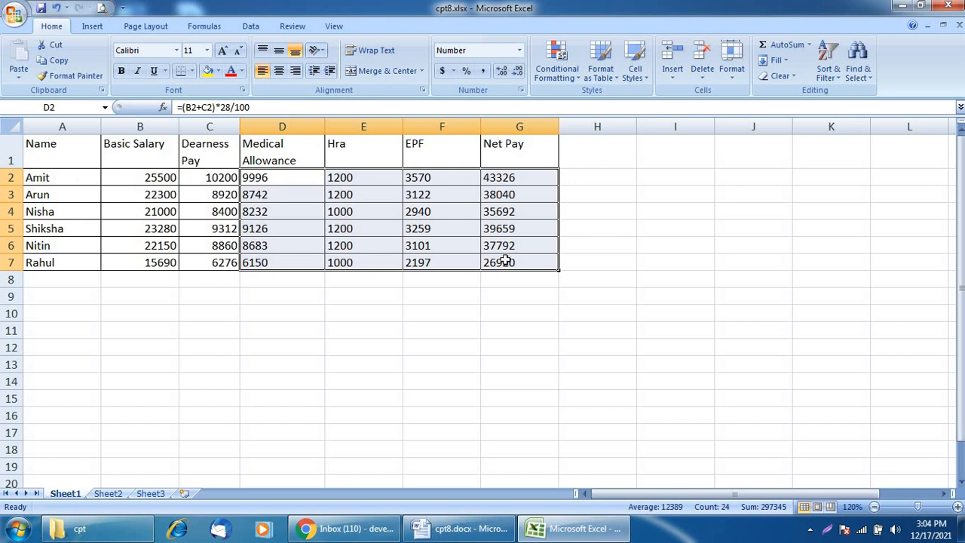
key("alt+Tab")
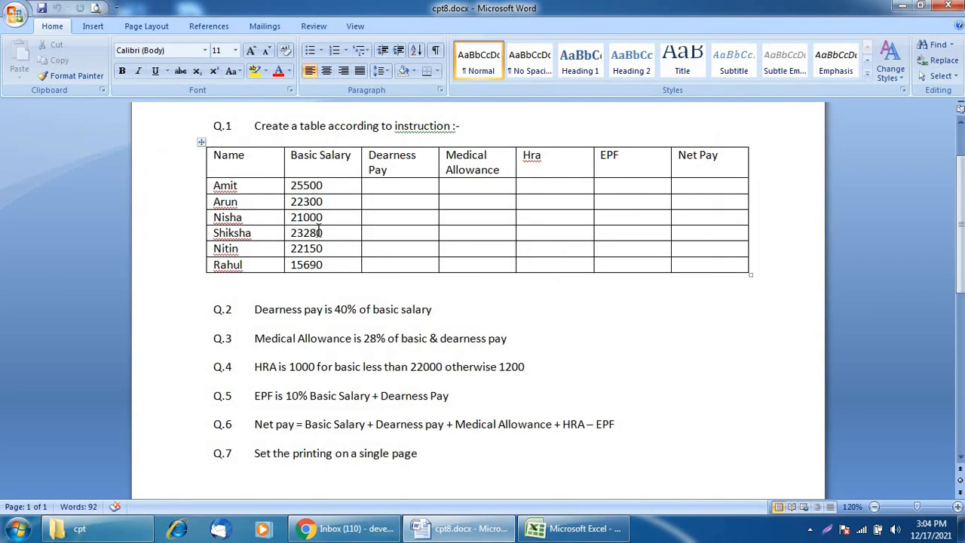
key("alt+Tab")
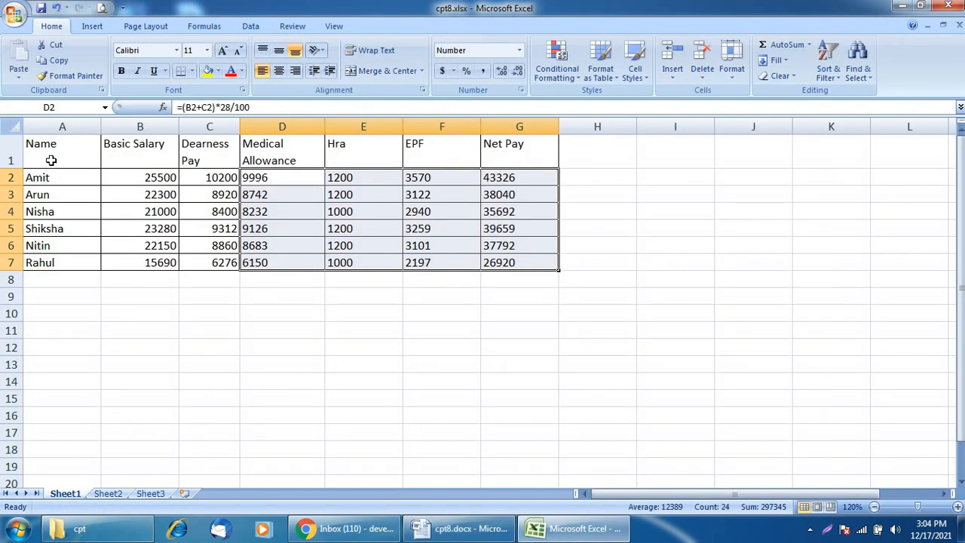
left_click_drag(59, 157, 225, 264)
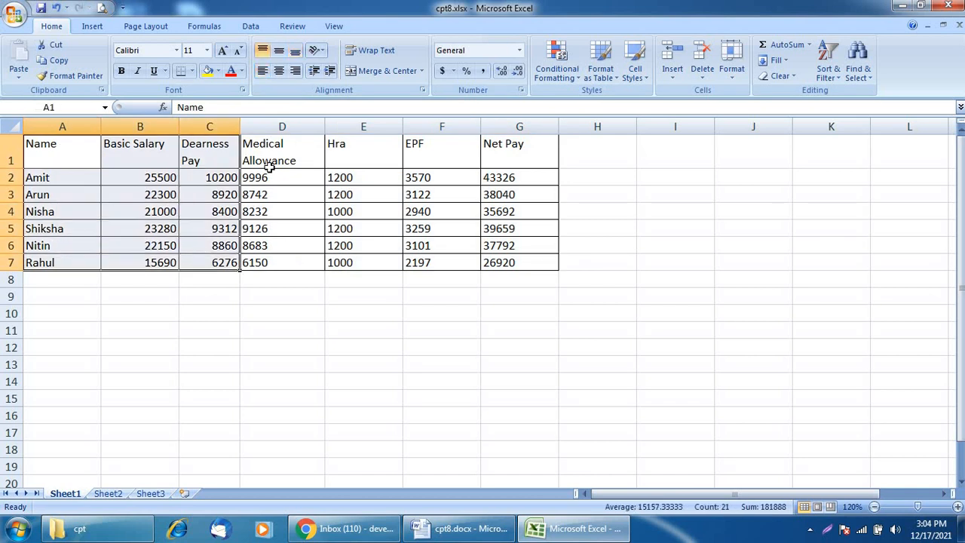
left_click(261, 73)
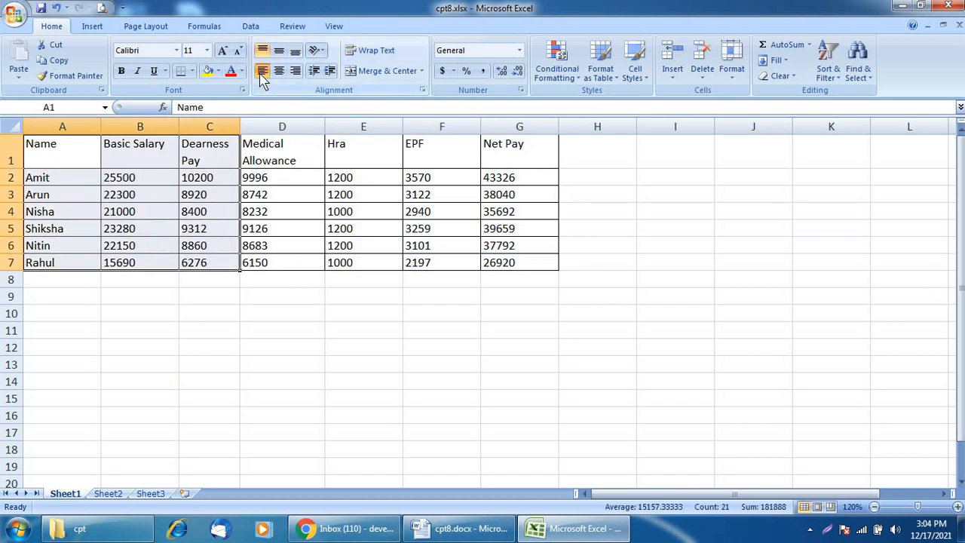
left_click(321, 311)
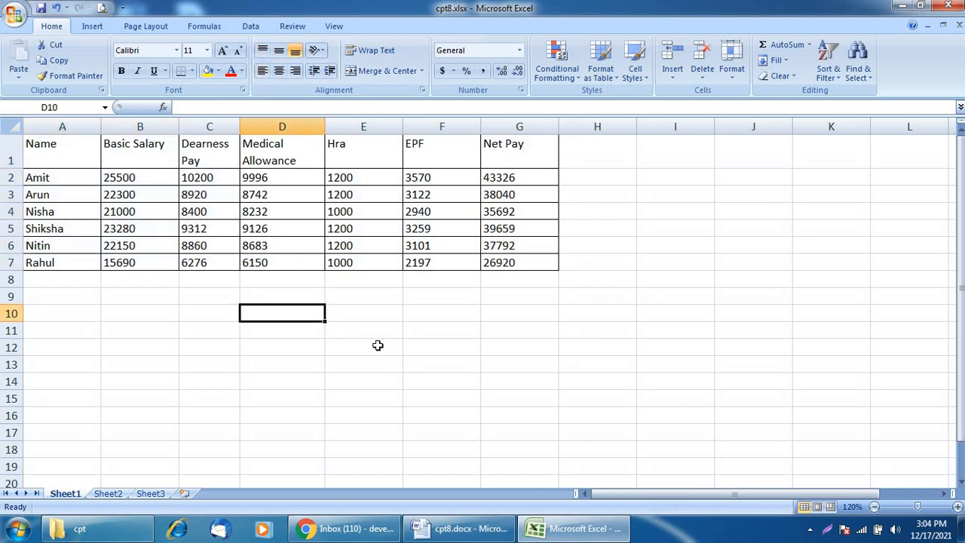
Check the Q.7 printing instruction in the Word question sheet and show the Excel salary table in Print Preview
key("alt+Tab")
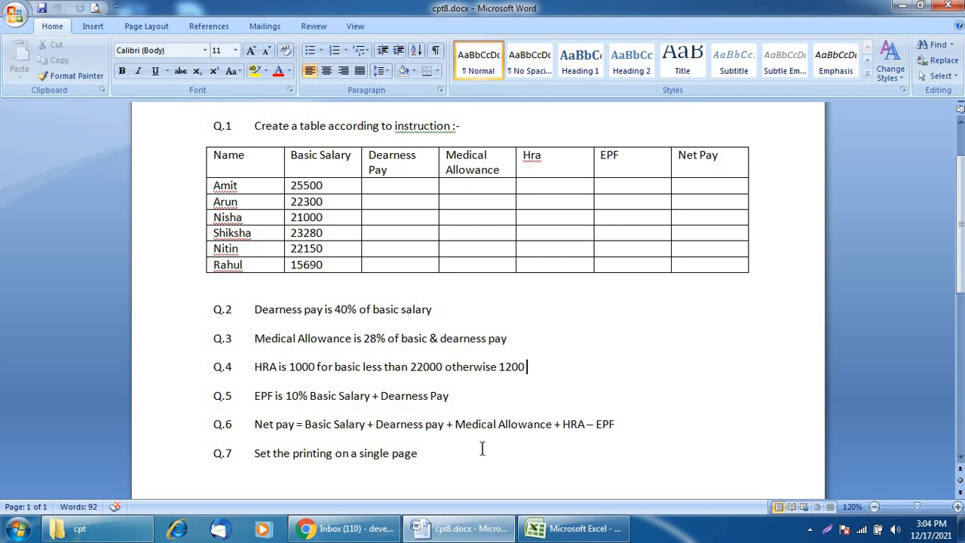
key("alt+Tab")
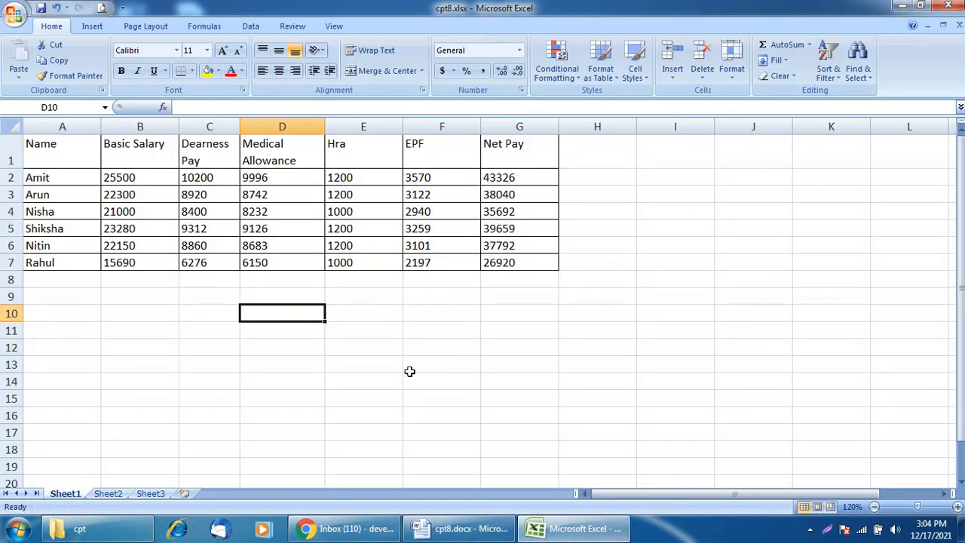
left_click(319, 405)
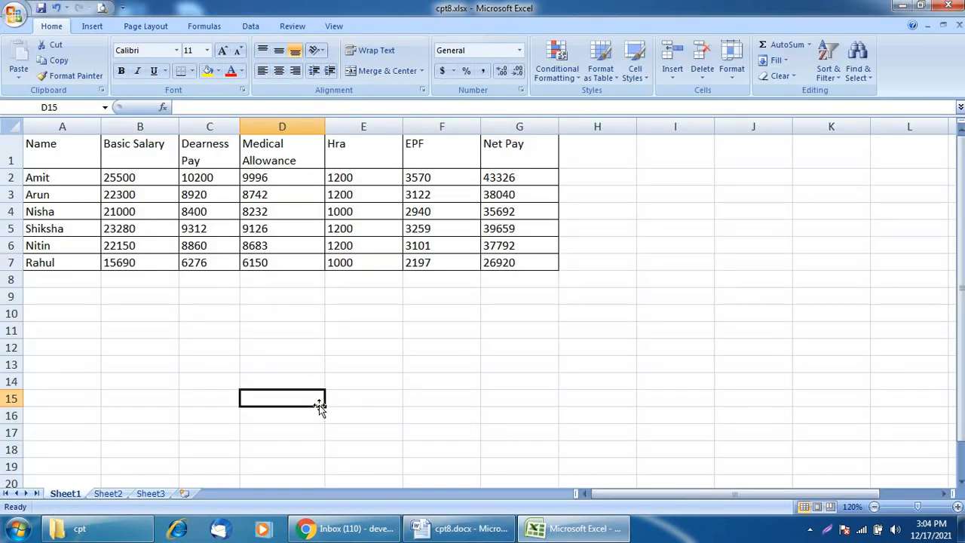
left_click(14, 16)
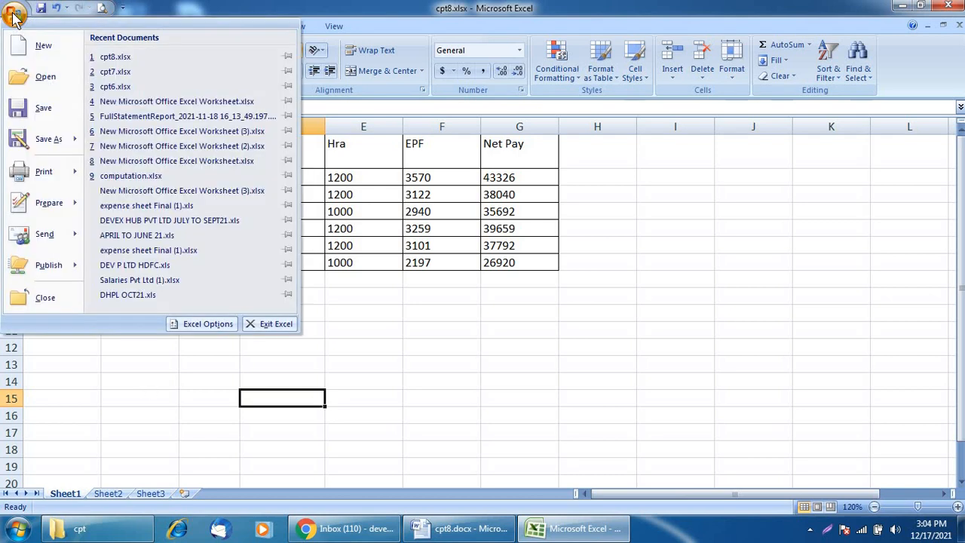
mouse_move(53, 175)
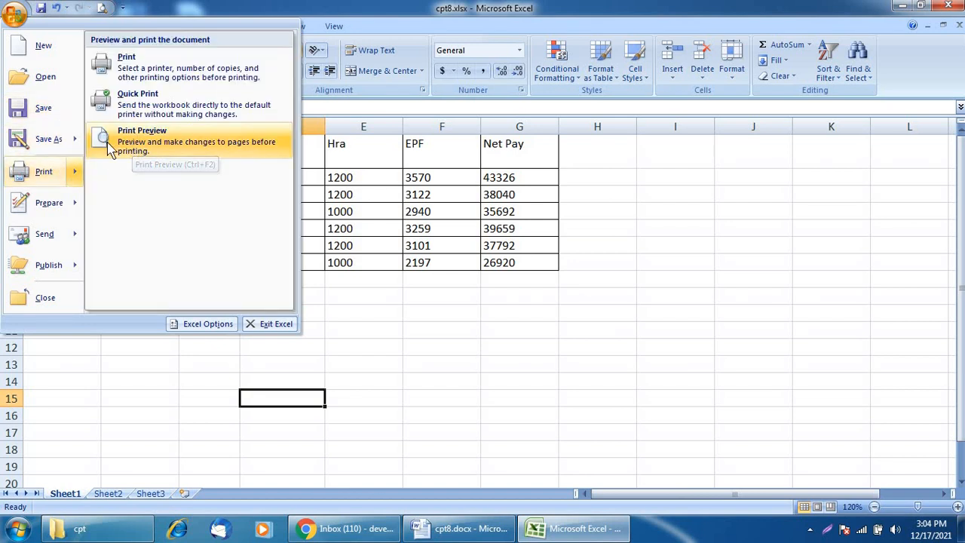
left_click(139, 146)
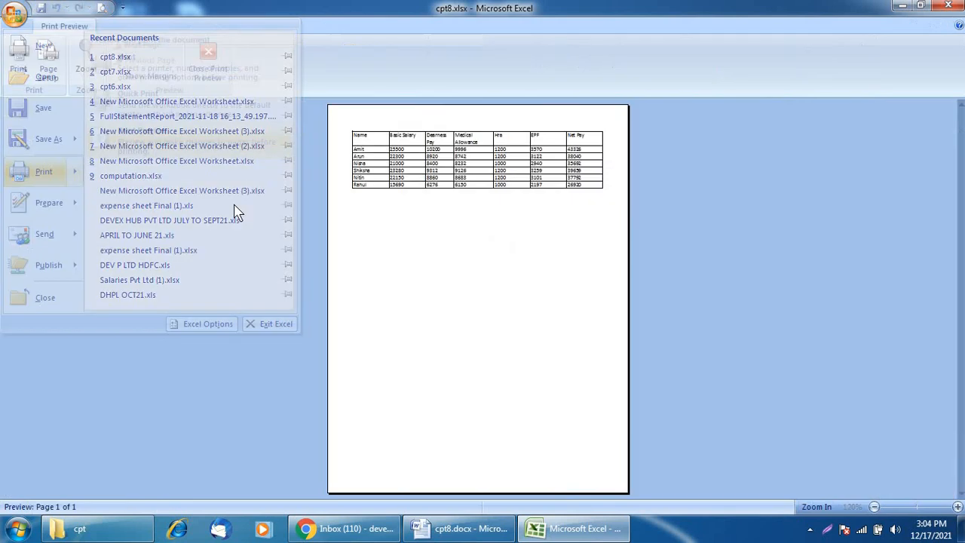